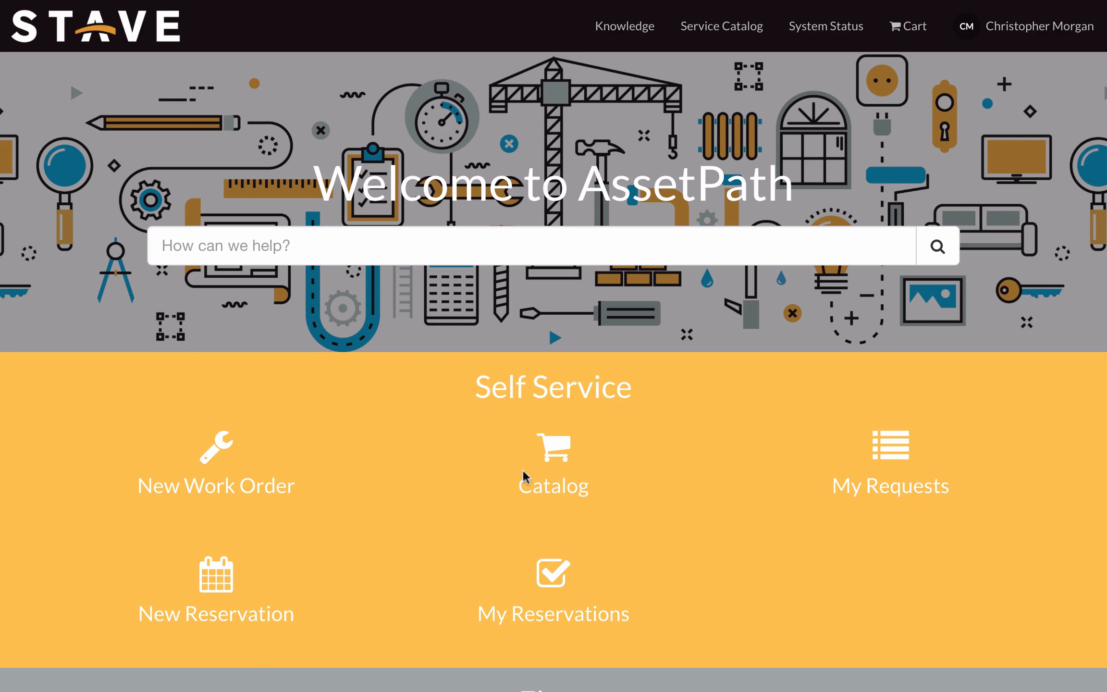
Step: Submit a catalog order for one Hospital Bed from the Parts and Materials category
left_click(565, 492)
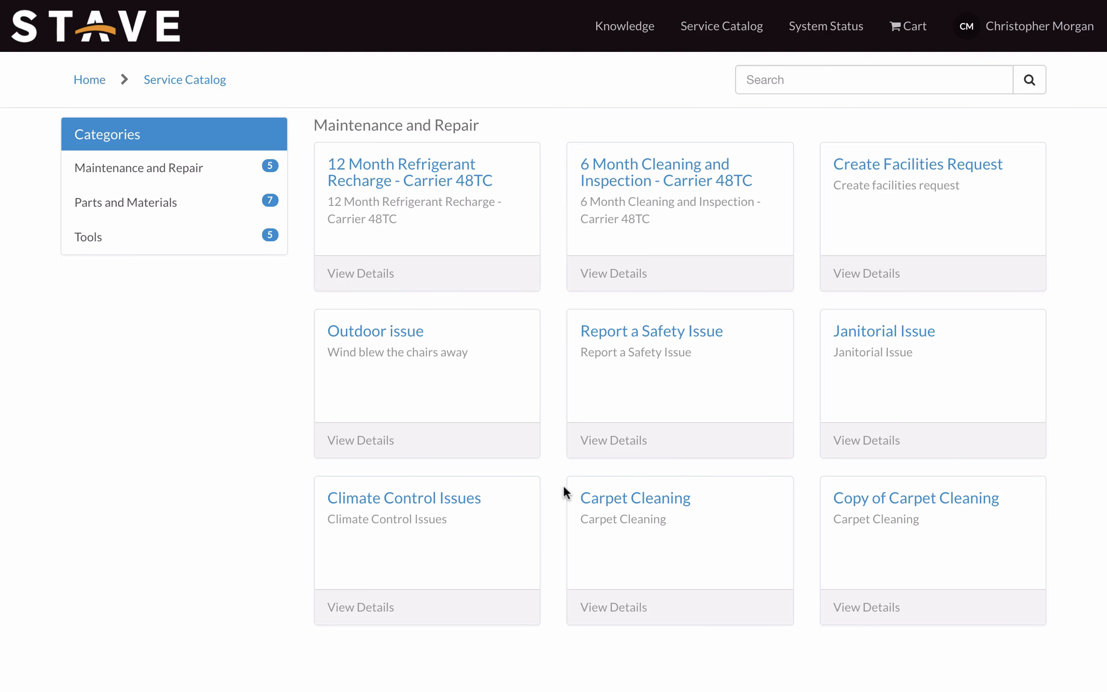
left_click(108, 206)
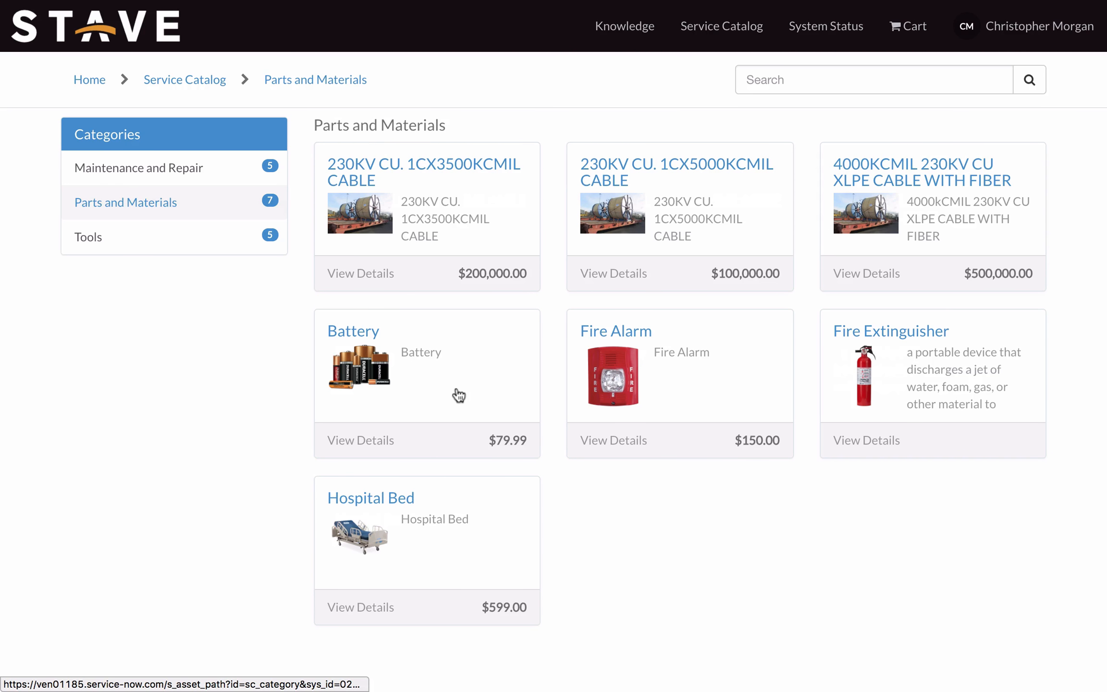
left_click(402, 496)
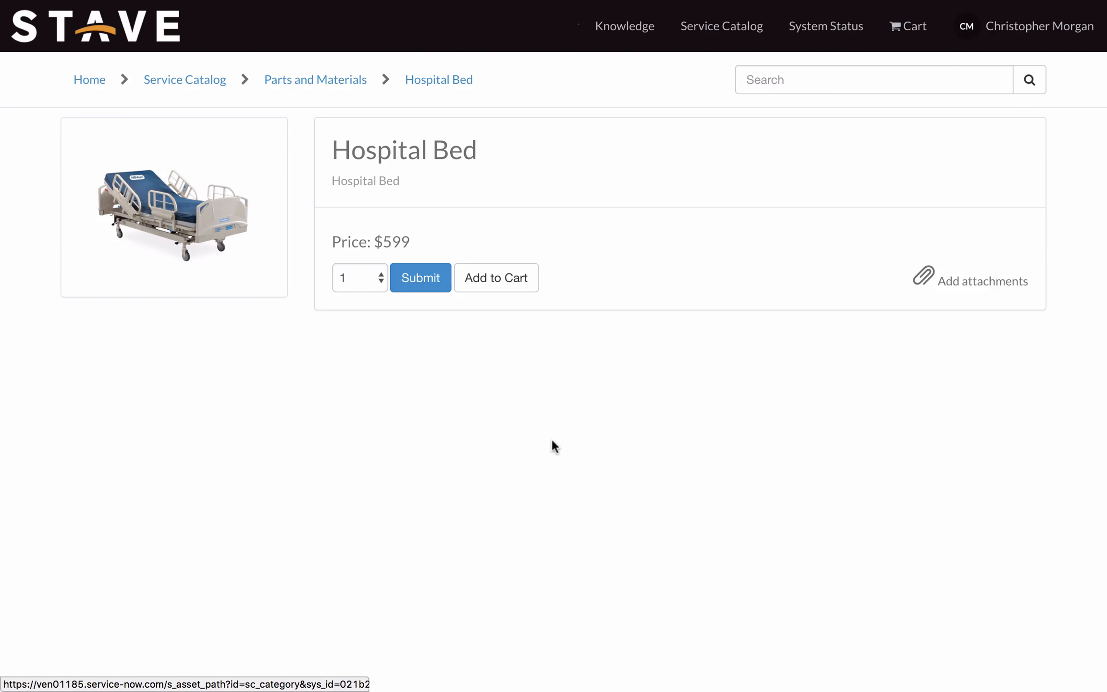
left_click(428, 280)
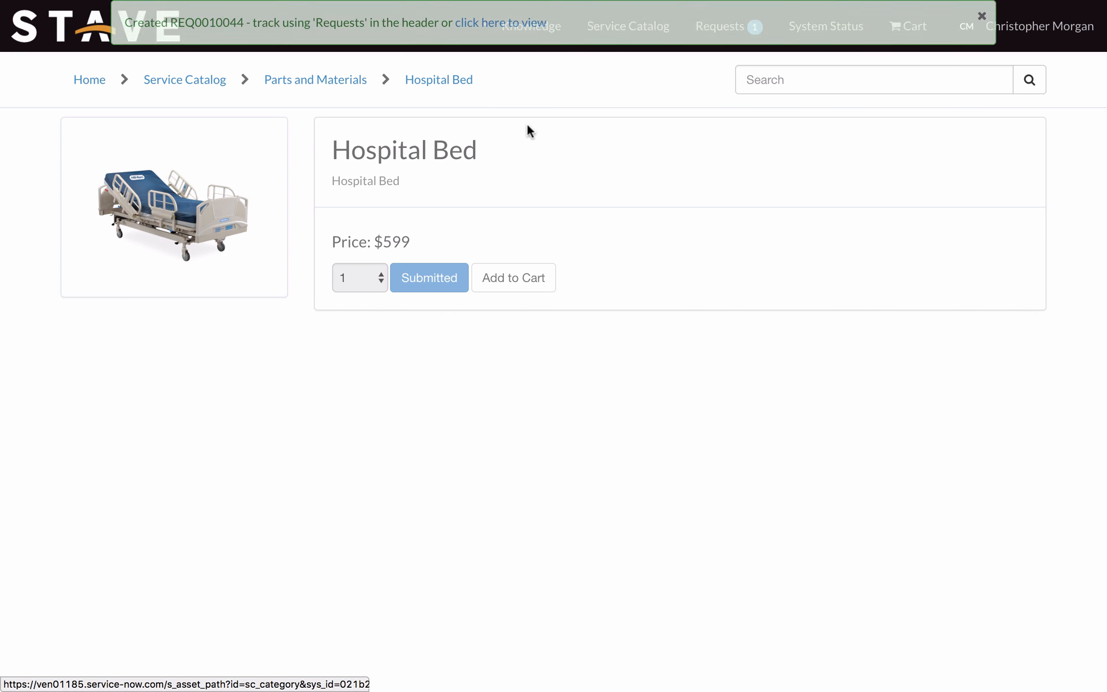
Step: Open the newly created Hospital Bed request and examine its timeline, approval stages and estimated completion
left_click(517, 23)
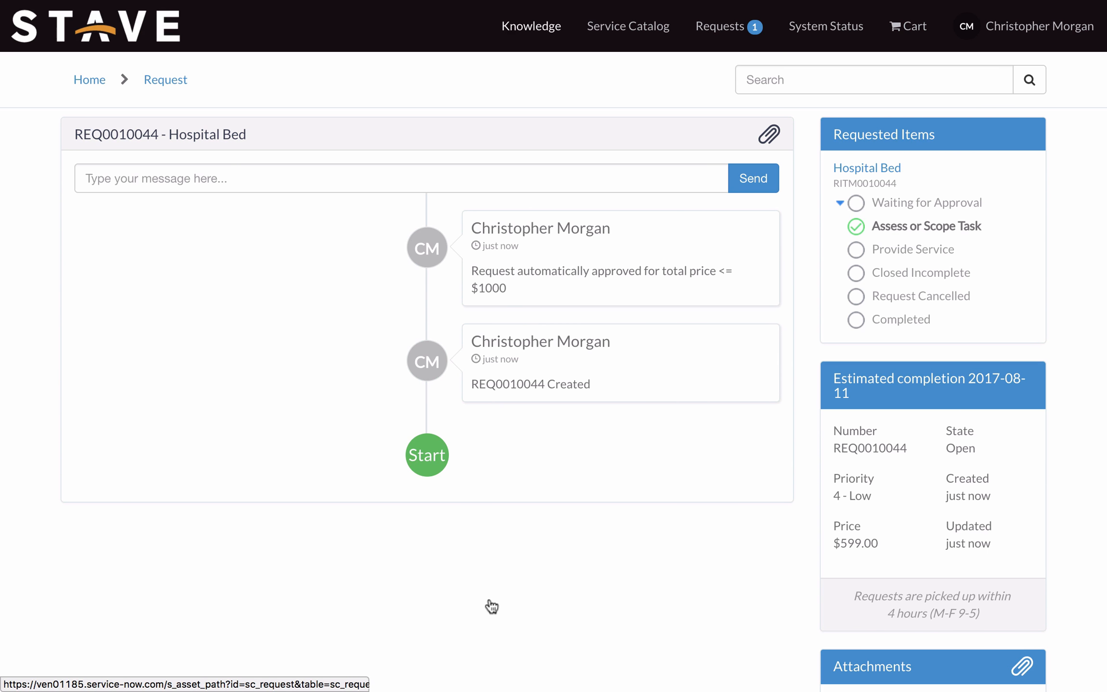
scroll(489, 605, "down", 2)
scroll(490, 605, "up", 2)
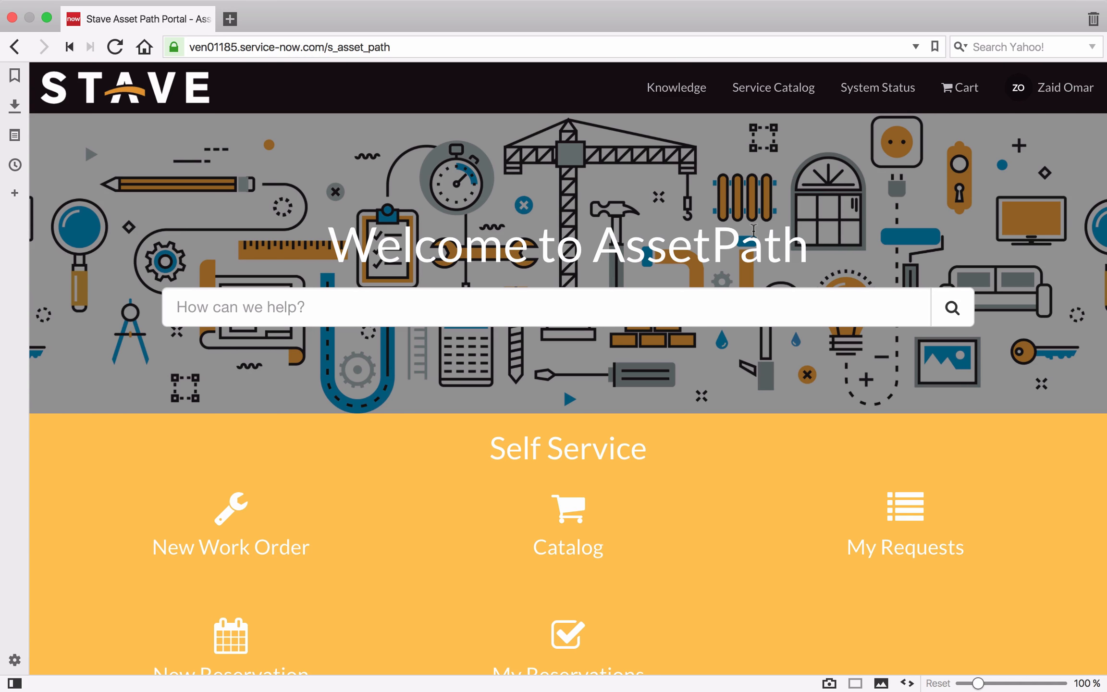
Step: From the portal home, list the Materials requests by descending number and open the newest one
scroll(752, 231, "down", 3)
scroll(753, 230, "down", 15)
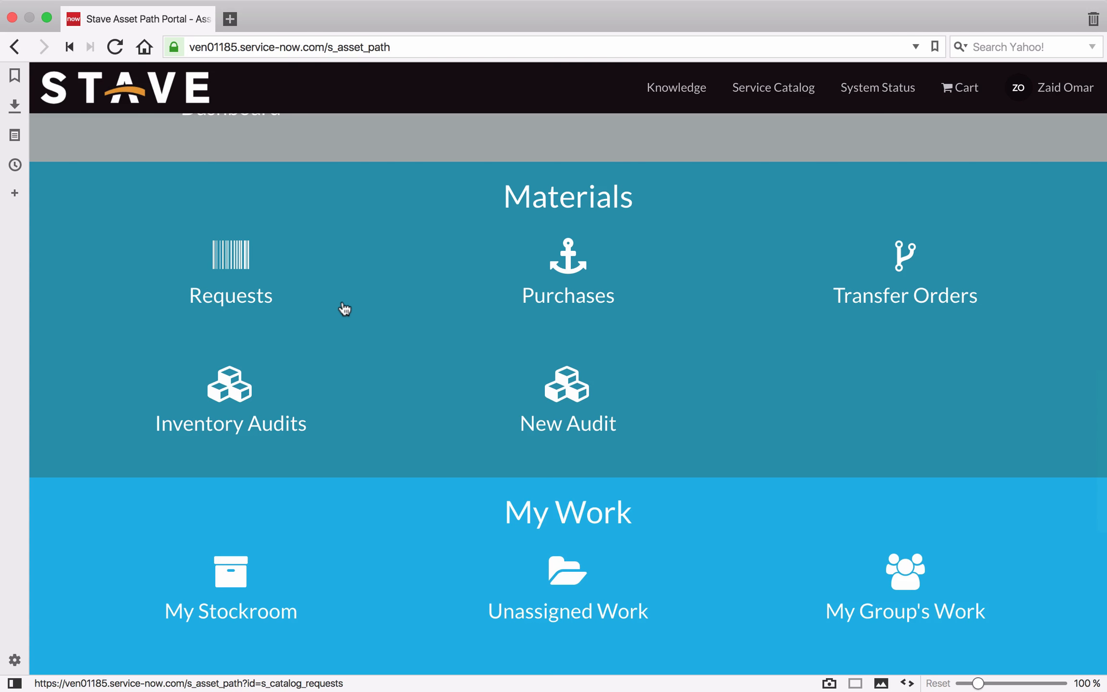
scroll(343, 308, "down", 1)
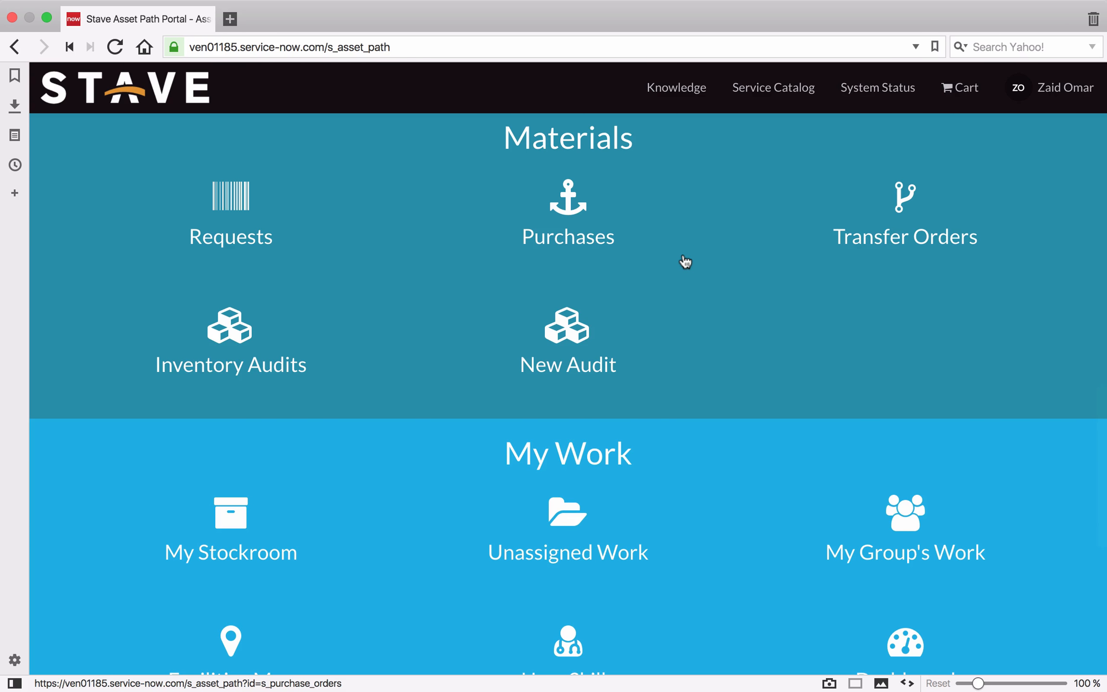
left_click(232, 197)
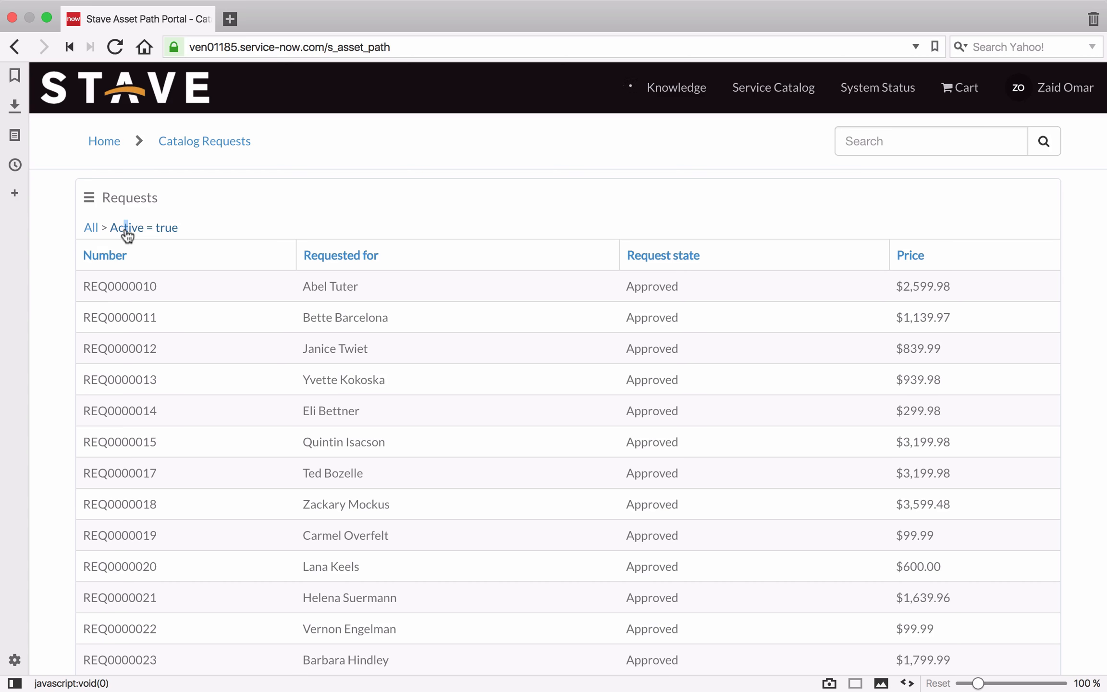
left_click(118, 256)
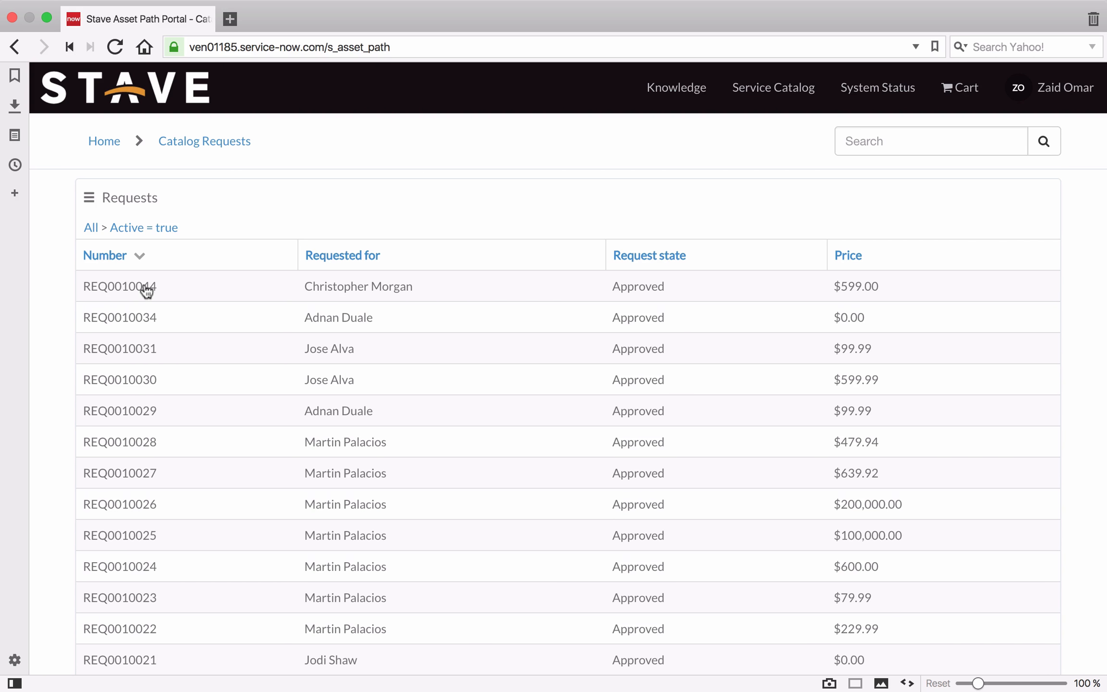
double_click(147, 287)
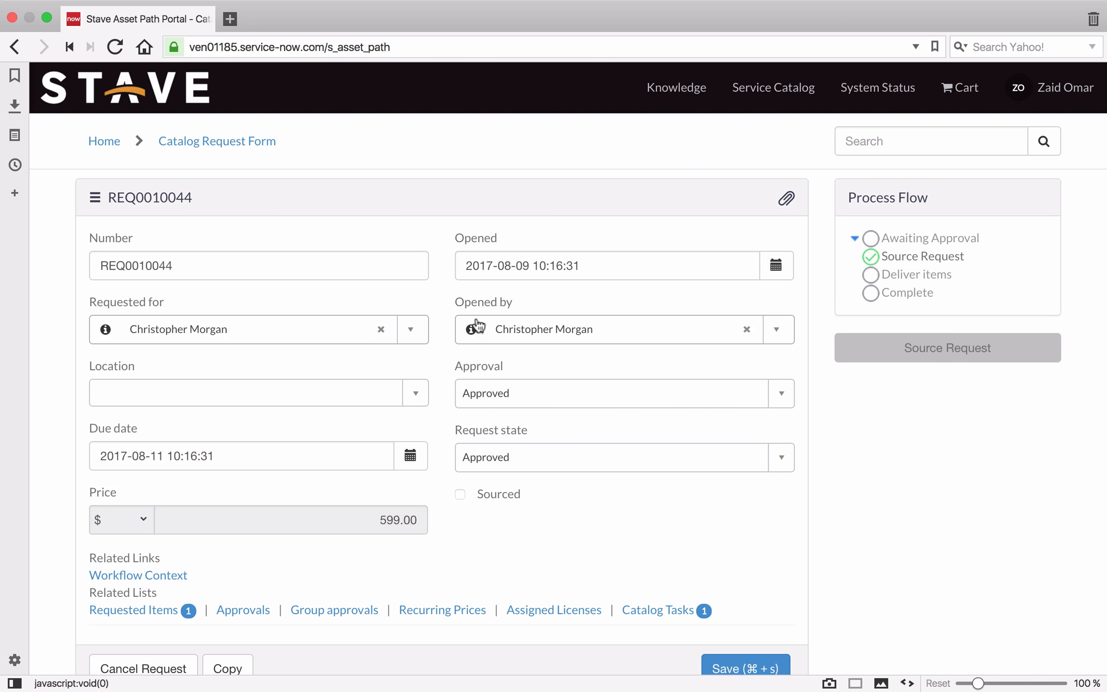
Step: Review the catalog request form's details and start sourcing the request
scroll(440, 317, "down", 3)
scroll(439, 317, "up", 1)
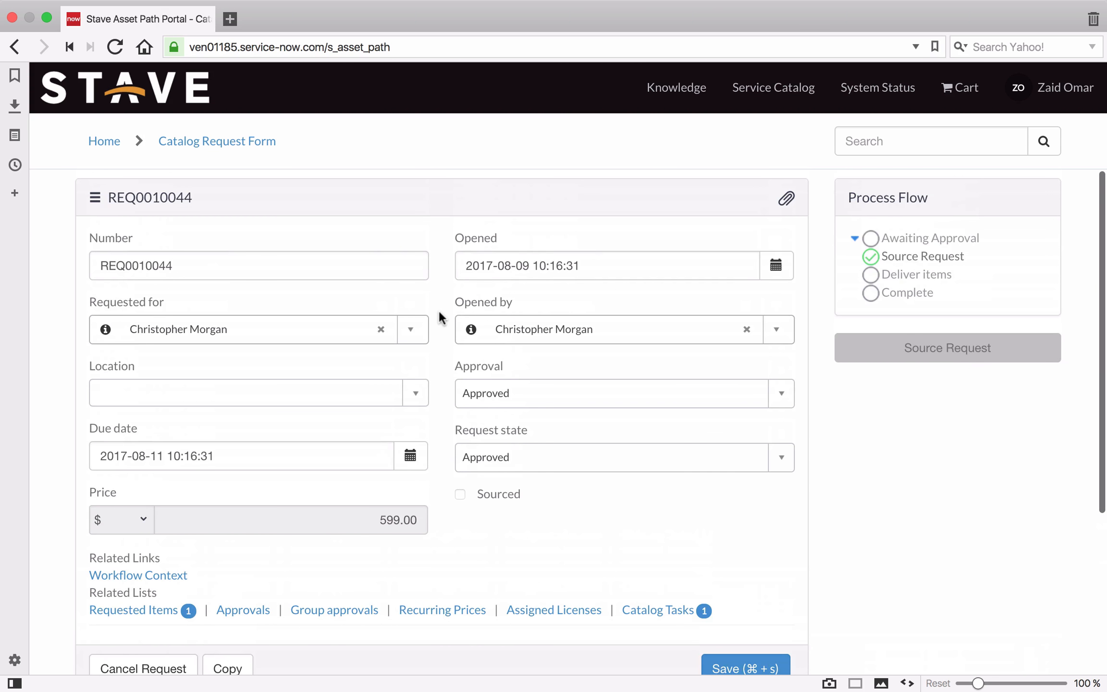
scroll(440, 317, "down", 5)
scroll(438, 312, "up", 5)
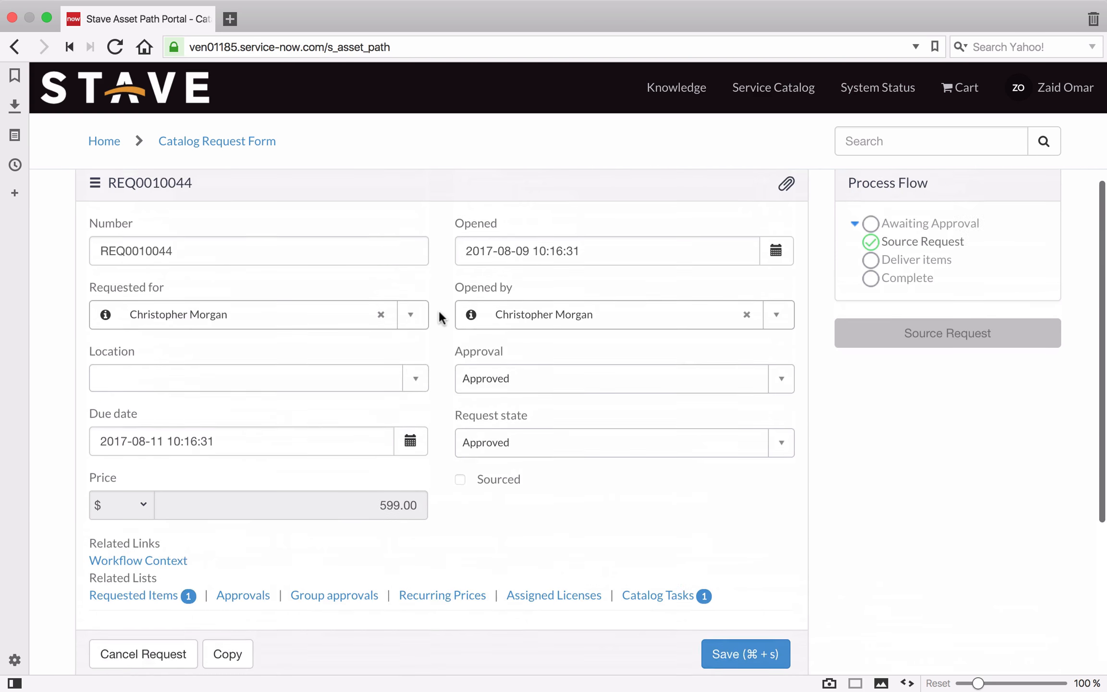
scroll(439, 312, "down", 5)
scroll(439, 312, "up", 5)
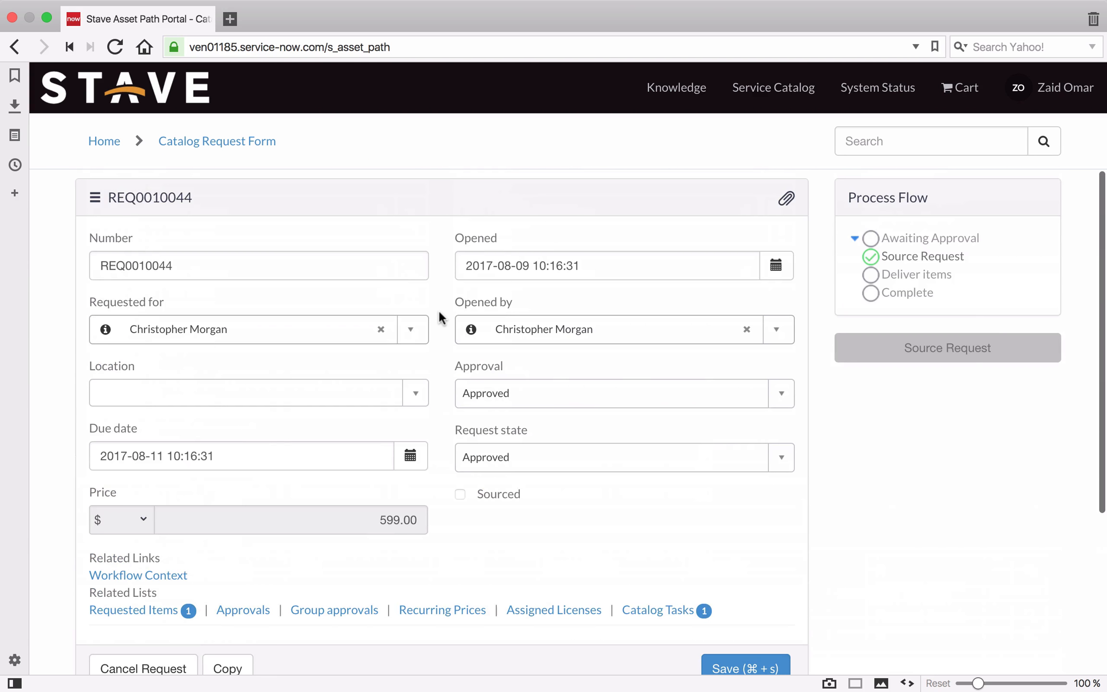
left_click(965, 358)
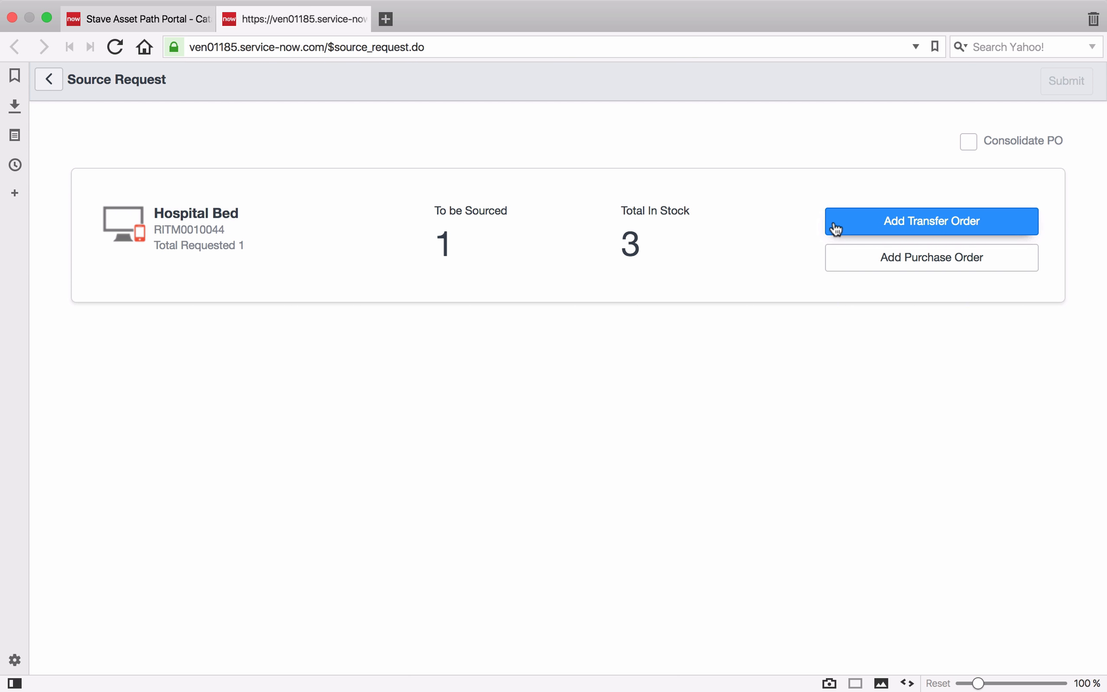
Step: Add a purchase order line for the Hospital Bed with Amazon as the vendor
left_click(941, 257)
left_click(194, 377)
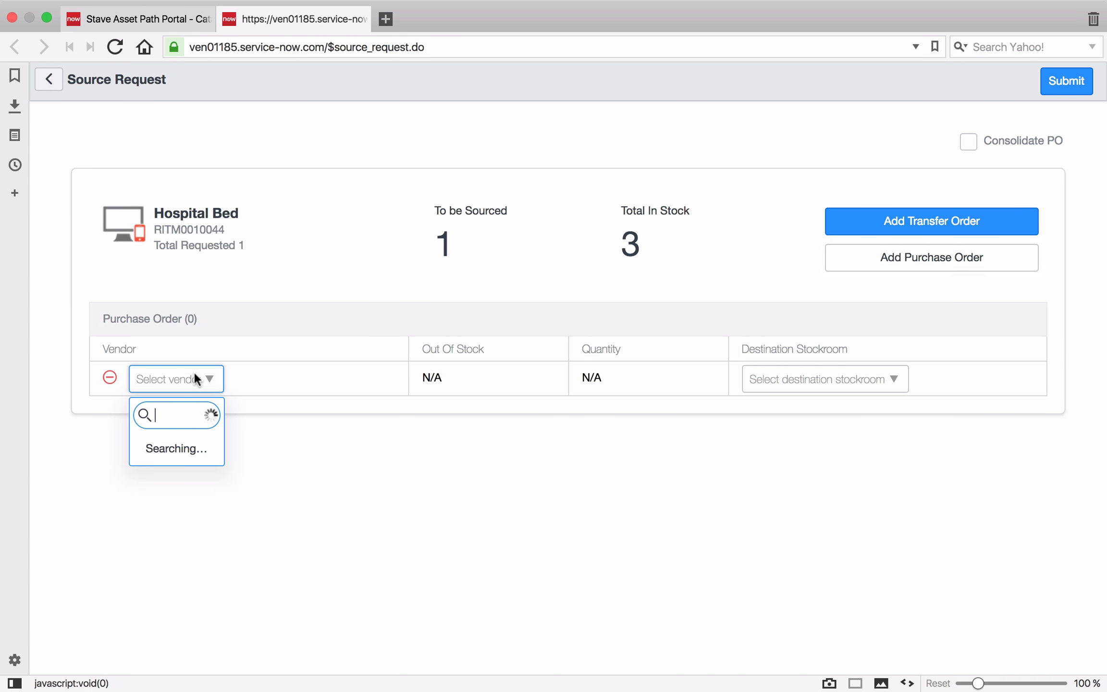
type("ama")
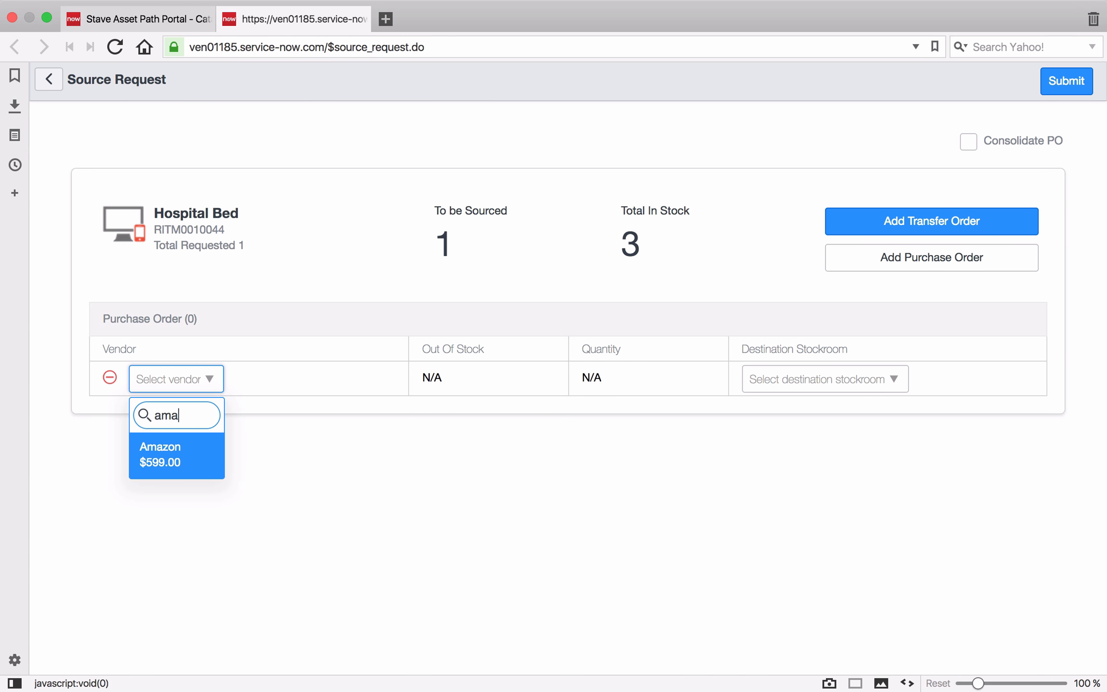
left_click(187, 459)
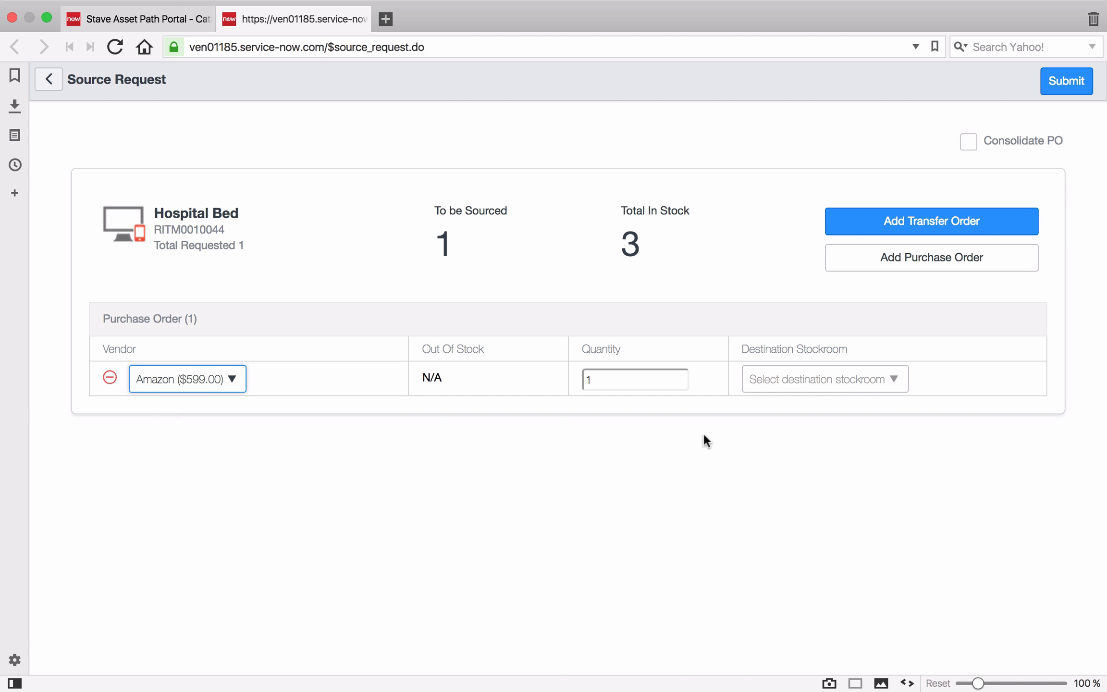
Step: Set the destination stockroom to San Diego Border - Pickup/Dropoff and submit the source request
left_click(831, 380)
type("san diego")
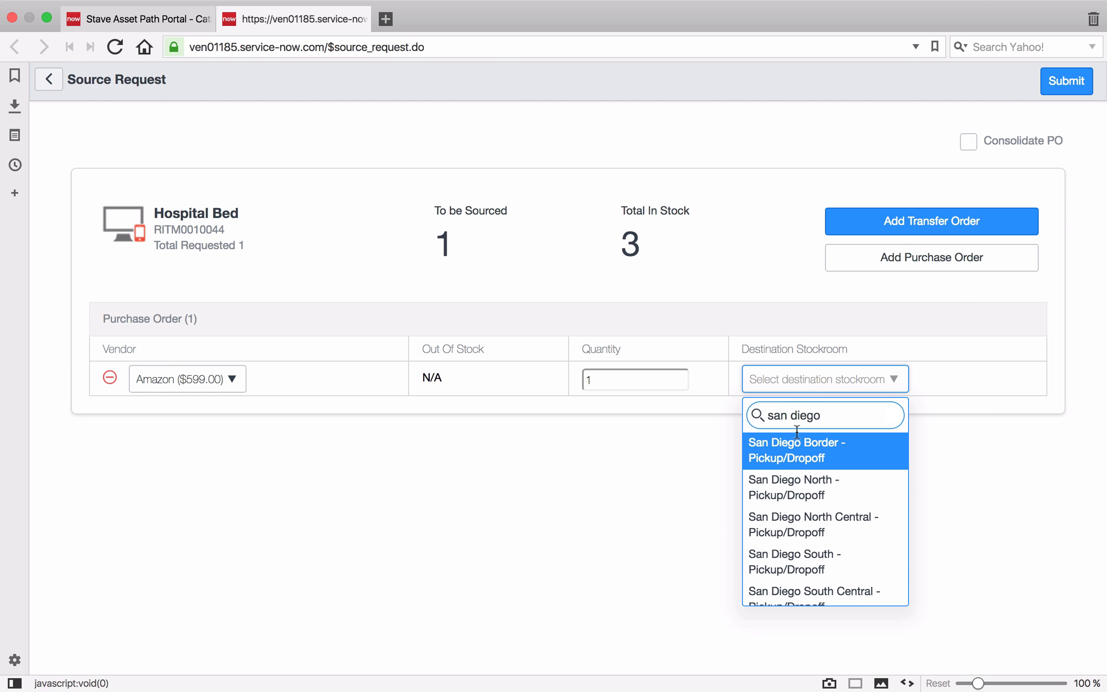
left_click(797, 449)
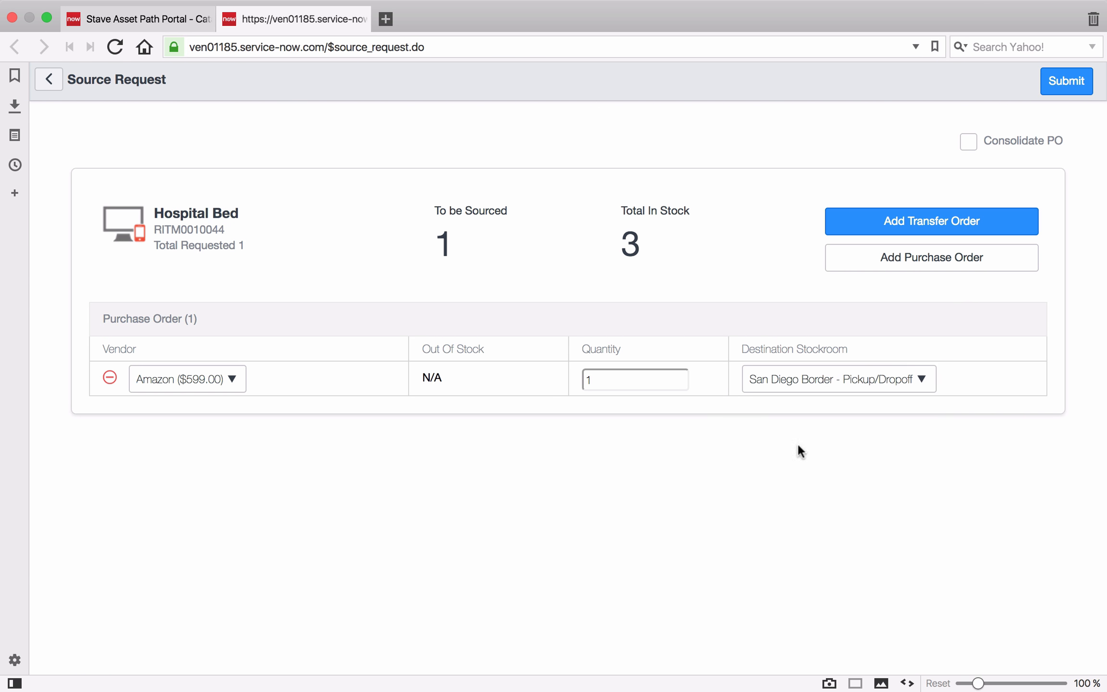
left_click(1066, 83)
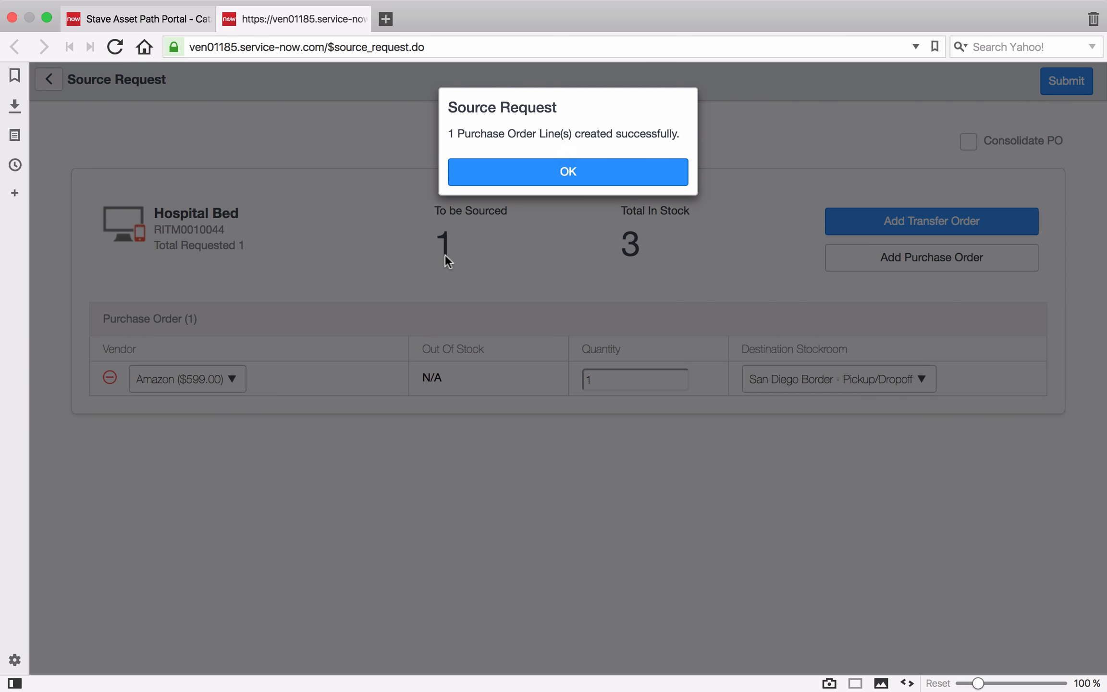
left_click(540, 180)
Step: From the portal home, list the Materials purchase orders by descending number and open the newest one
scroll(694, 236, "down", 6)
scroll(695, 236, "down", 10)
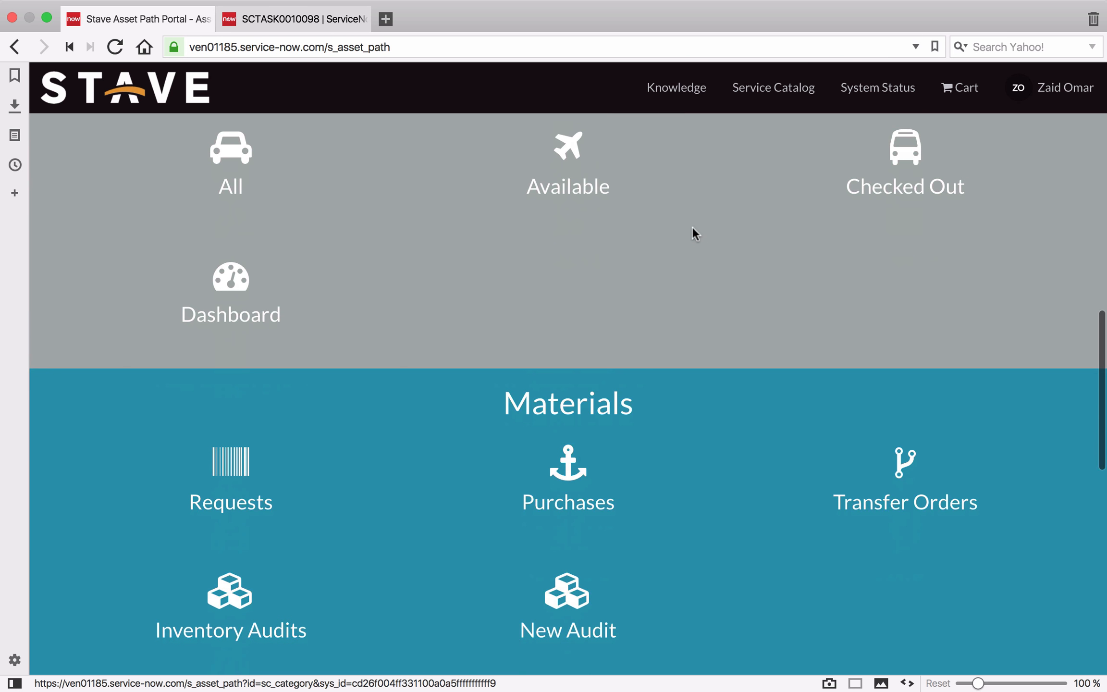
left_click(558, 258)
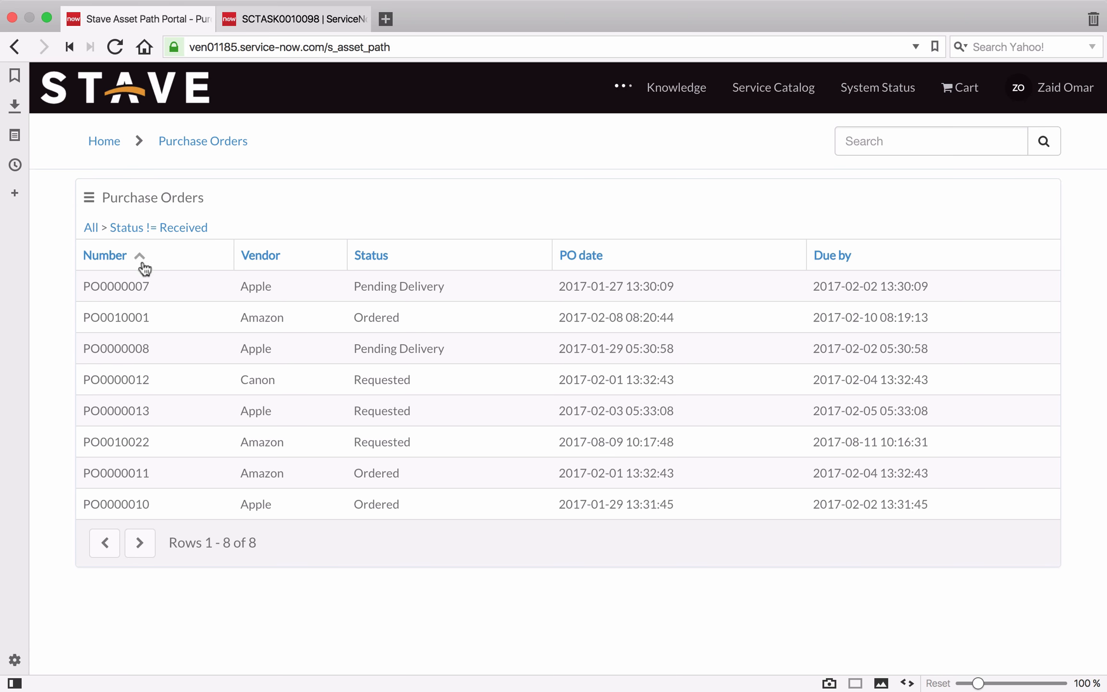
left_click(140, 257)
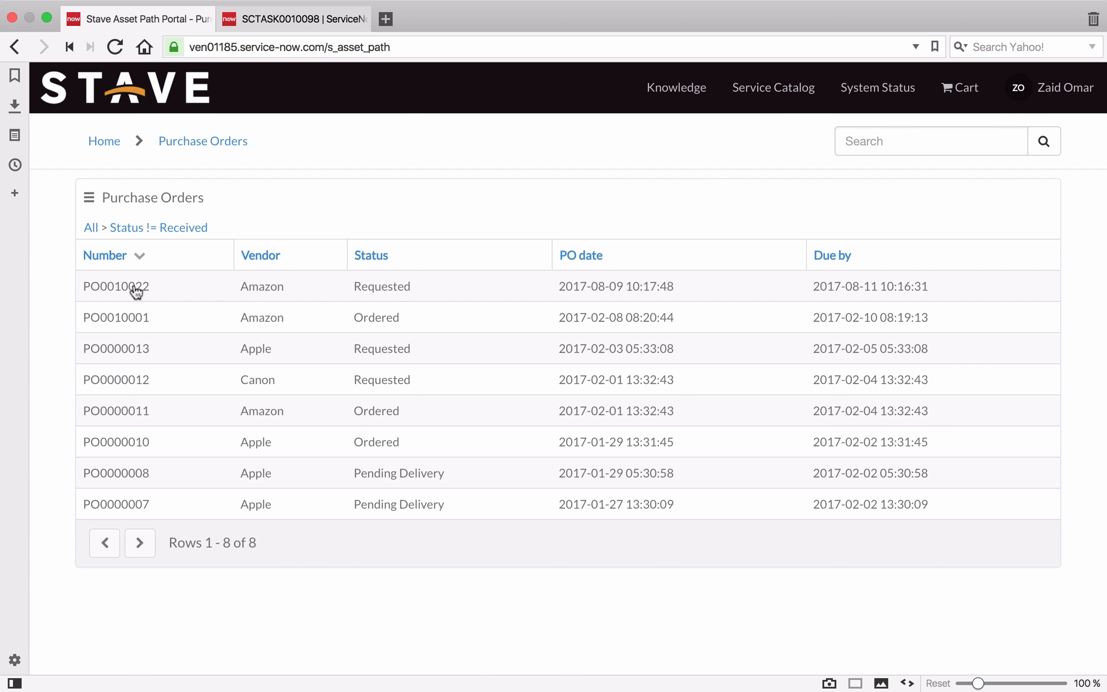
left_click(137, 291)
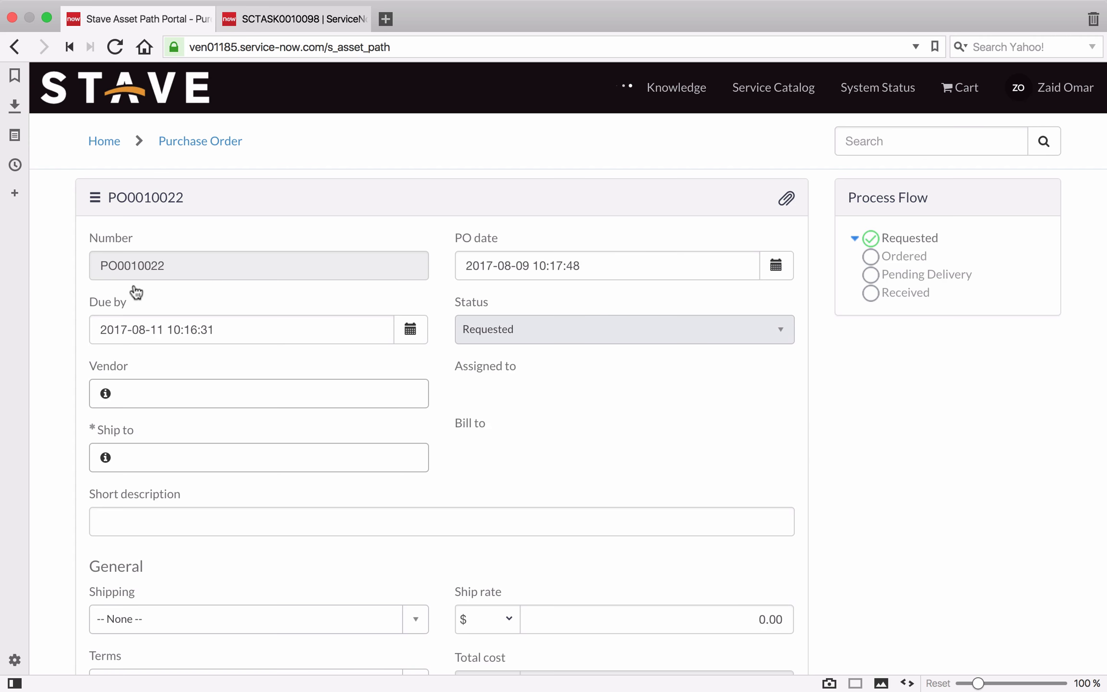
Step: Review the purchase order's general and detail fields and place the order
scroll(446, 351, "down", 2)
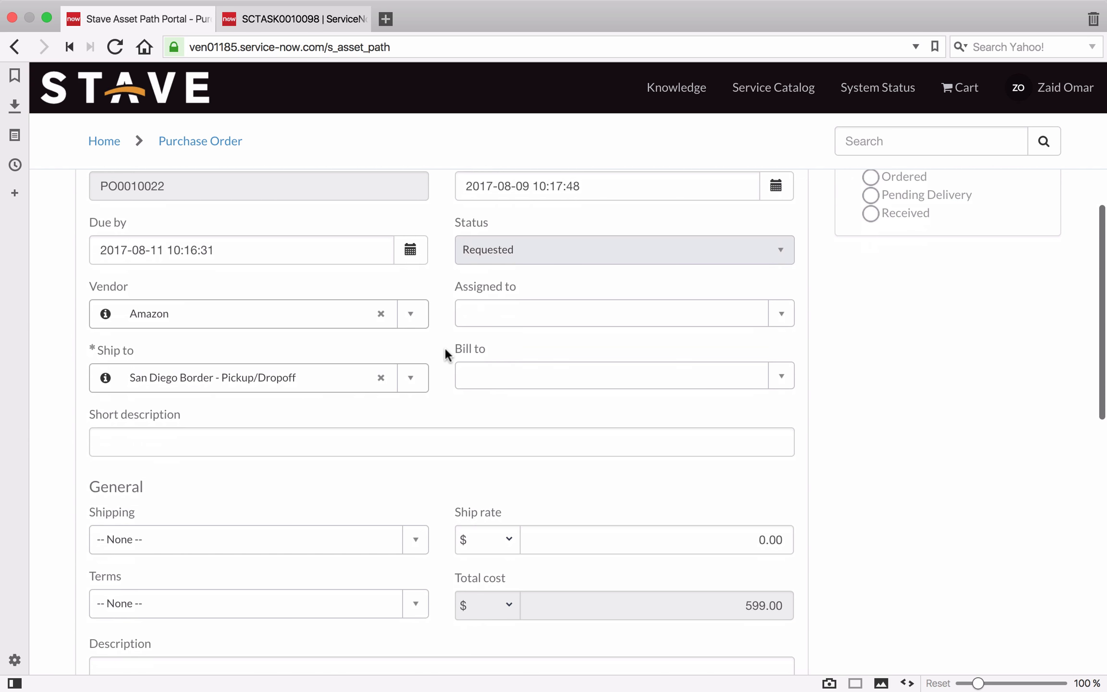
scroll(445, 348, "down", 4)
scroll(445, 353, "down", 8)
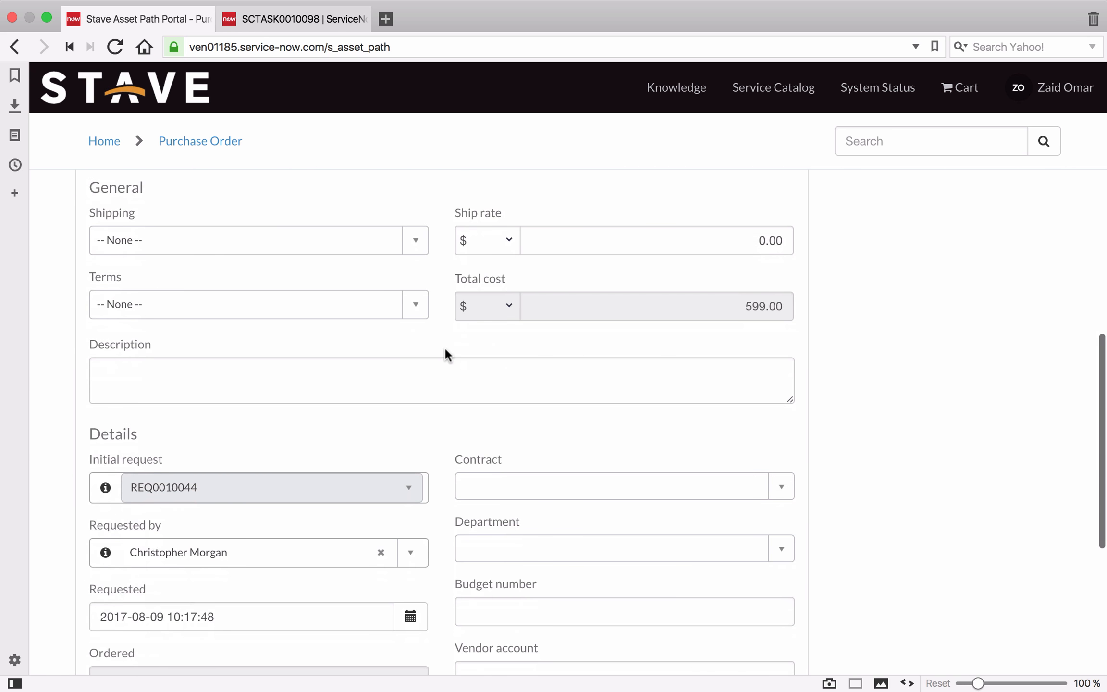
scroll(445, 350, "up", 13)
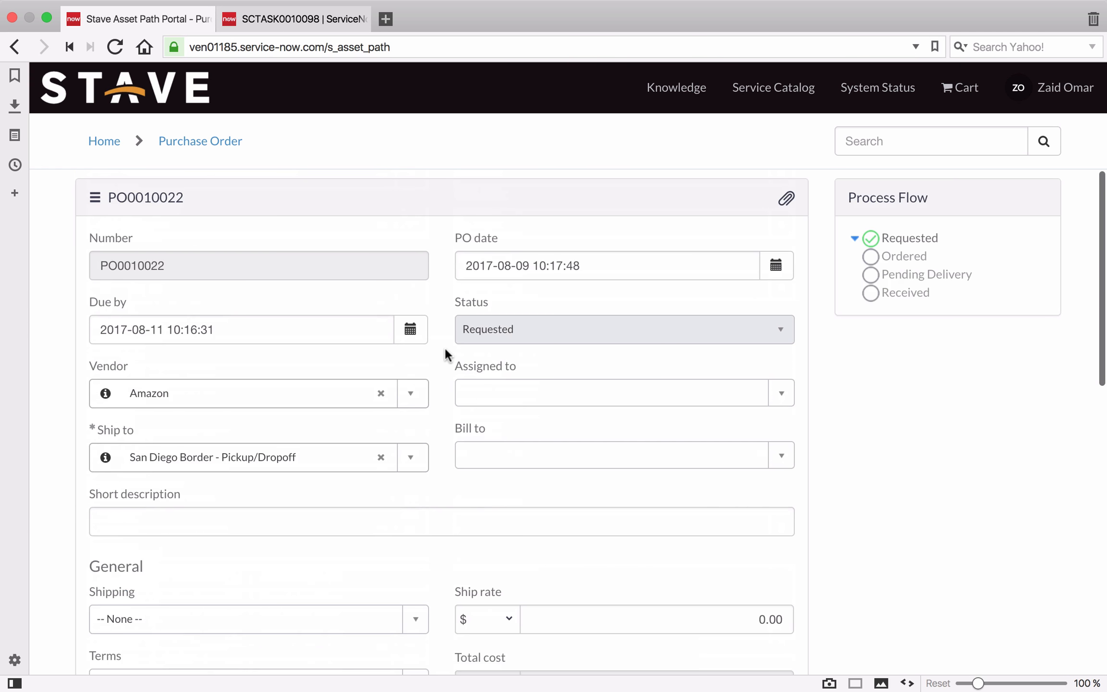
scroll(445, 349, "down", 13)
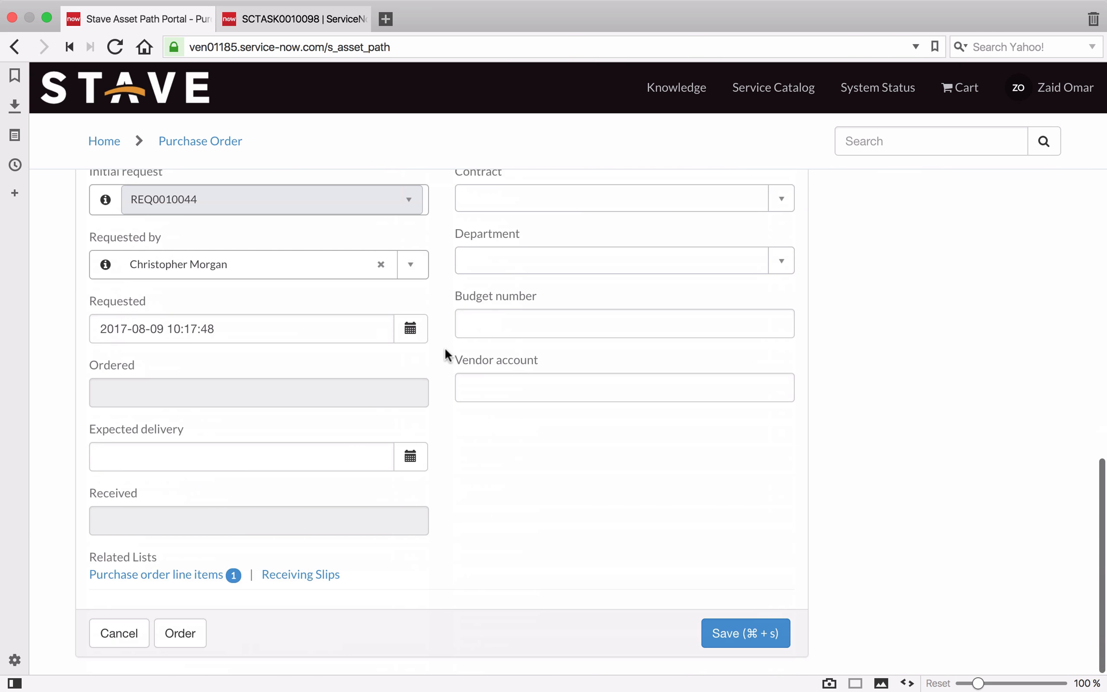
left_click(197, 634)
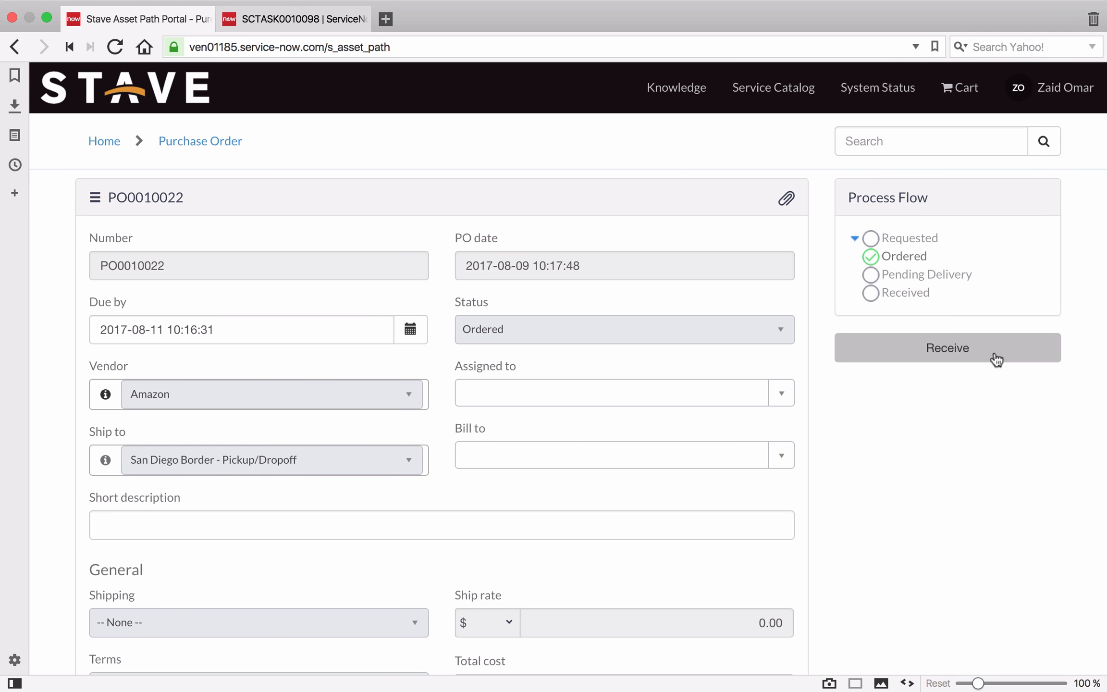
left_click(964, 357)
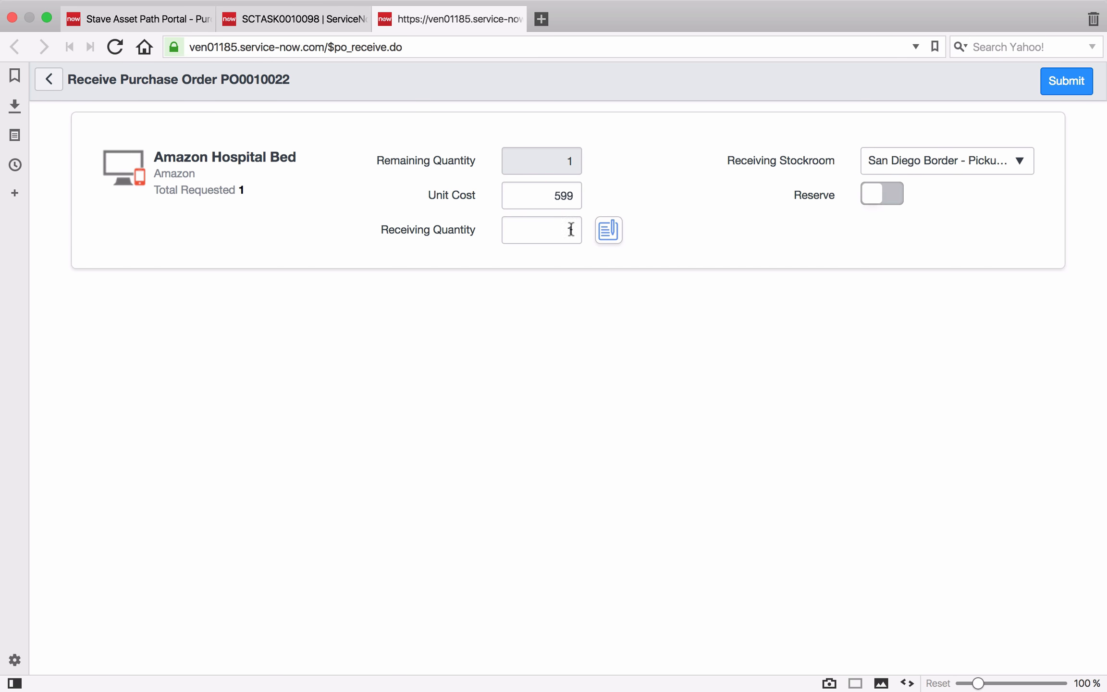
left_click(609, 235)
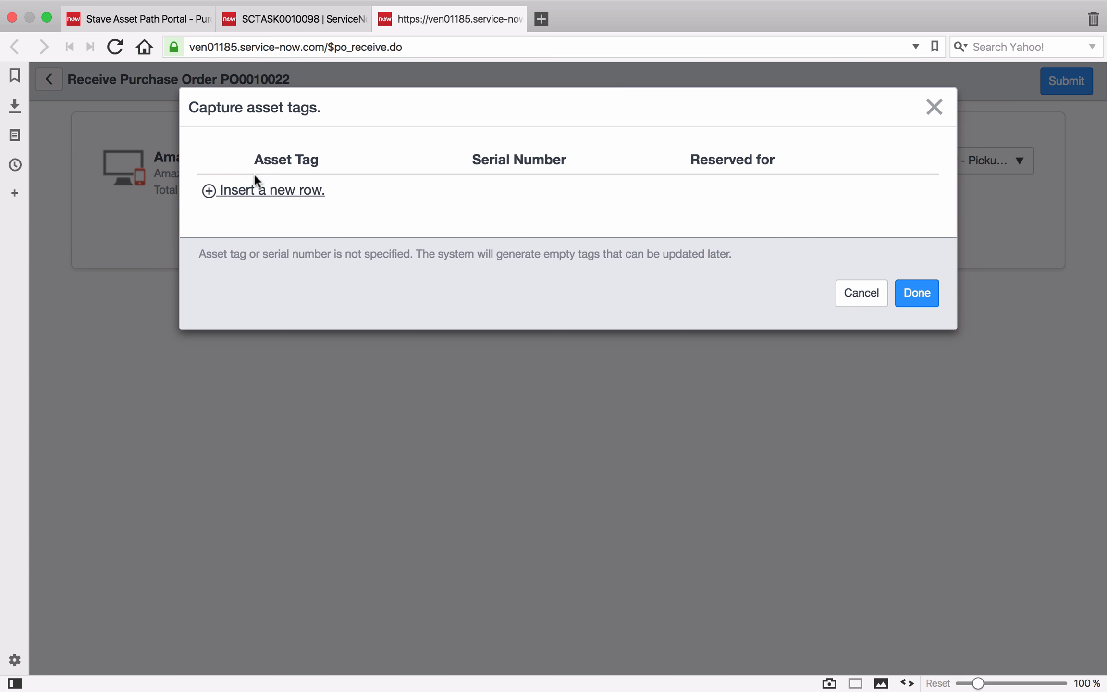
left_click(271, 192)
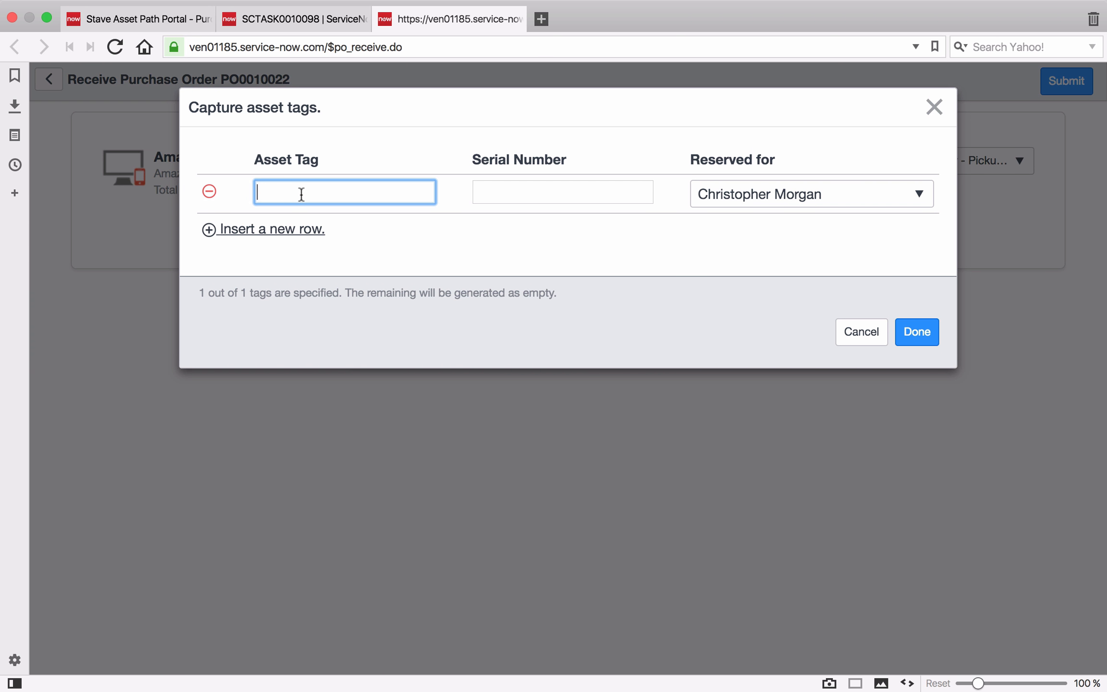
type("HB123")
left_click(532, 189)
type("56")
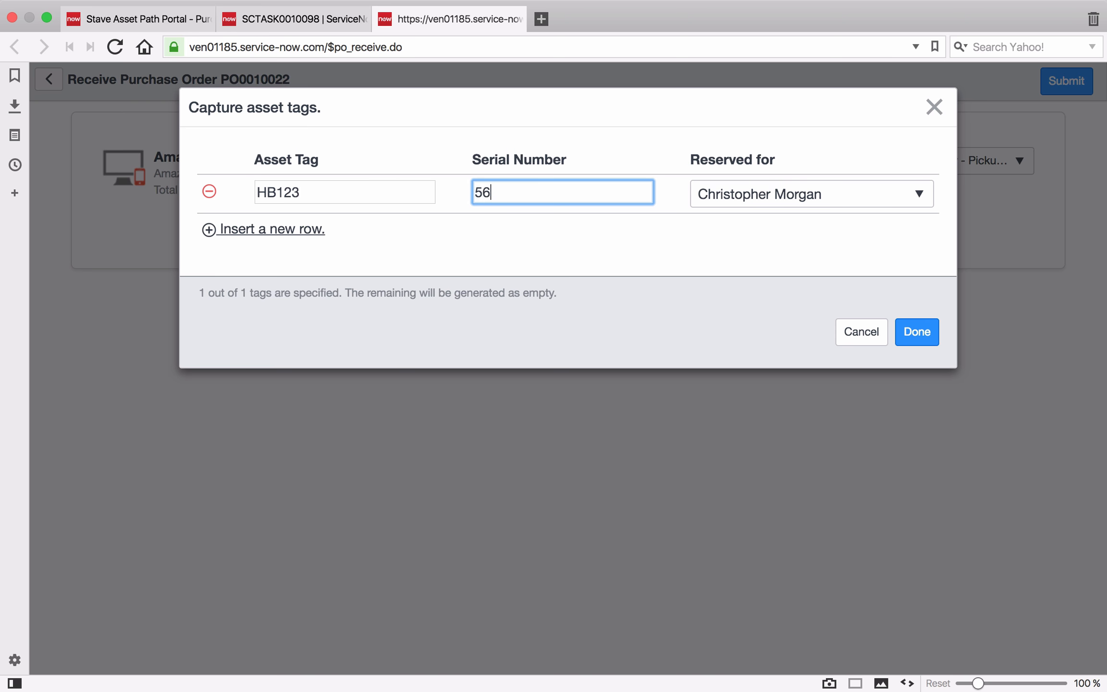
type("7-8765-8756")
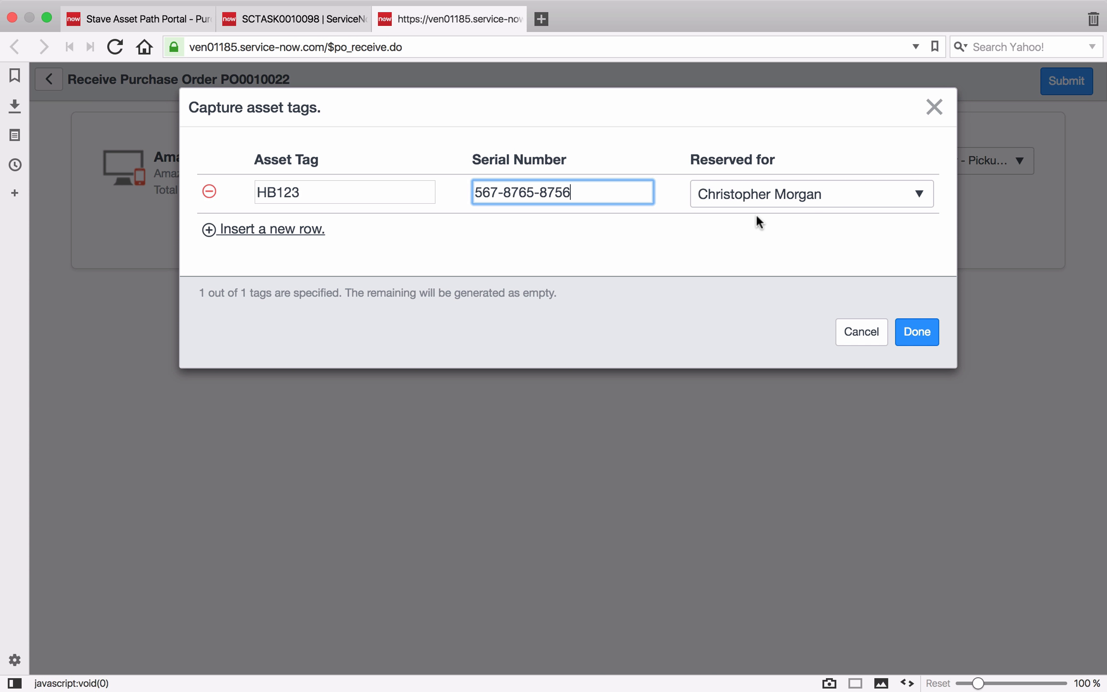
left_click(927, 340)
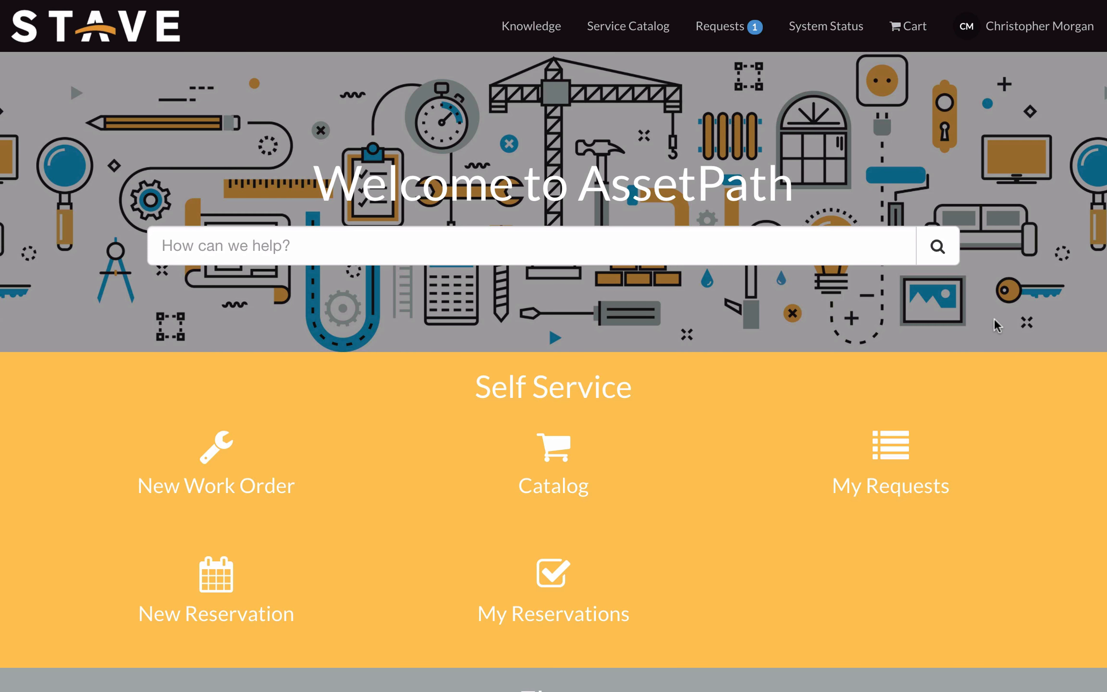
Step: From the requester's portal home, look up asset tag HB123 in the dashboard's Inventory Audit
scroll(996, 325, "down", 3)
scroll(995, 323, "up", 3)
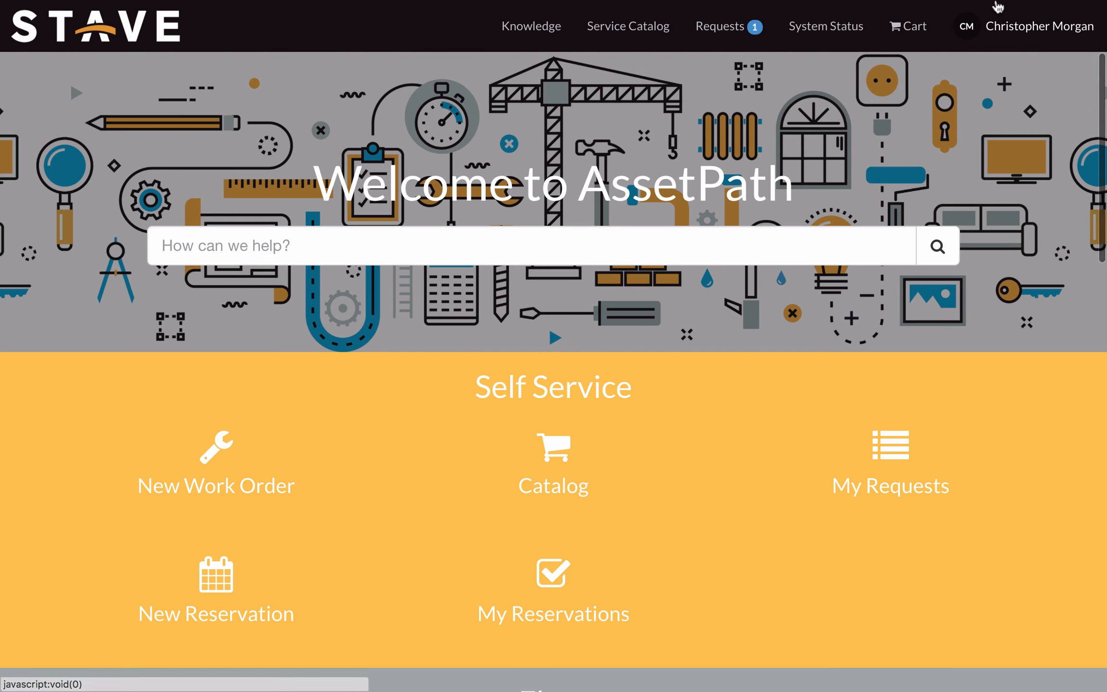
scroll(1028, 313, "down", 10)
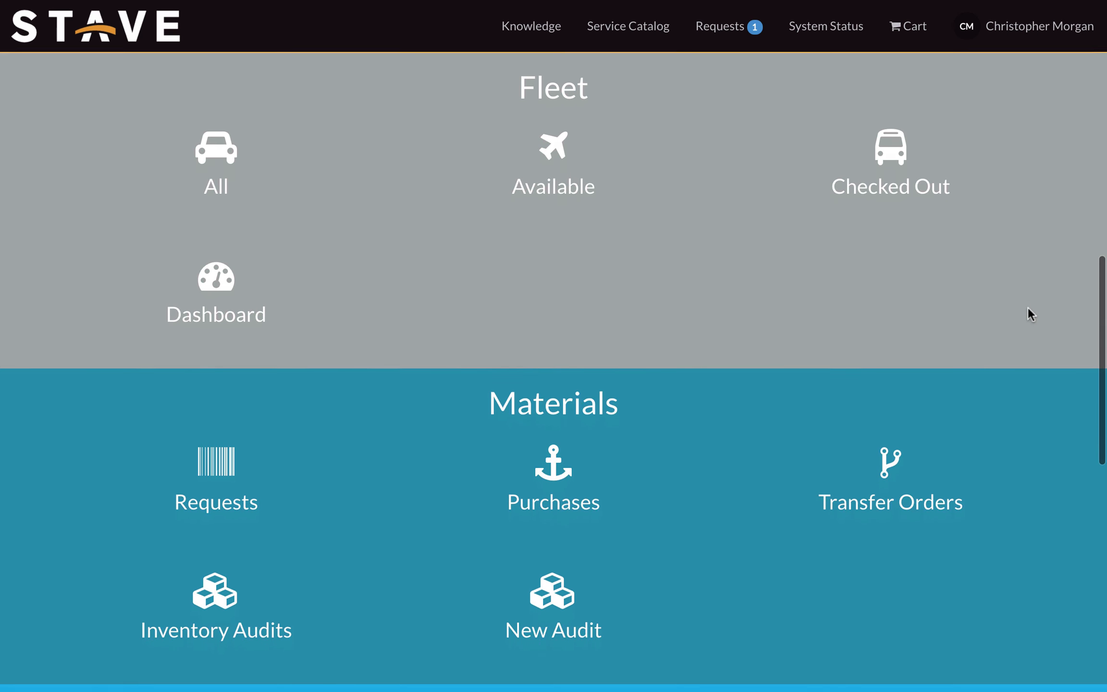
scroll(1027, 313, "down", 8)
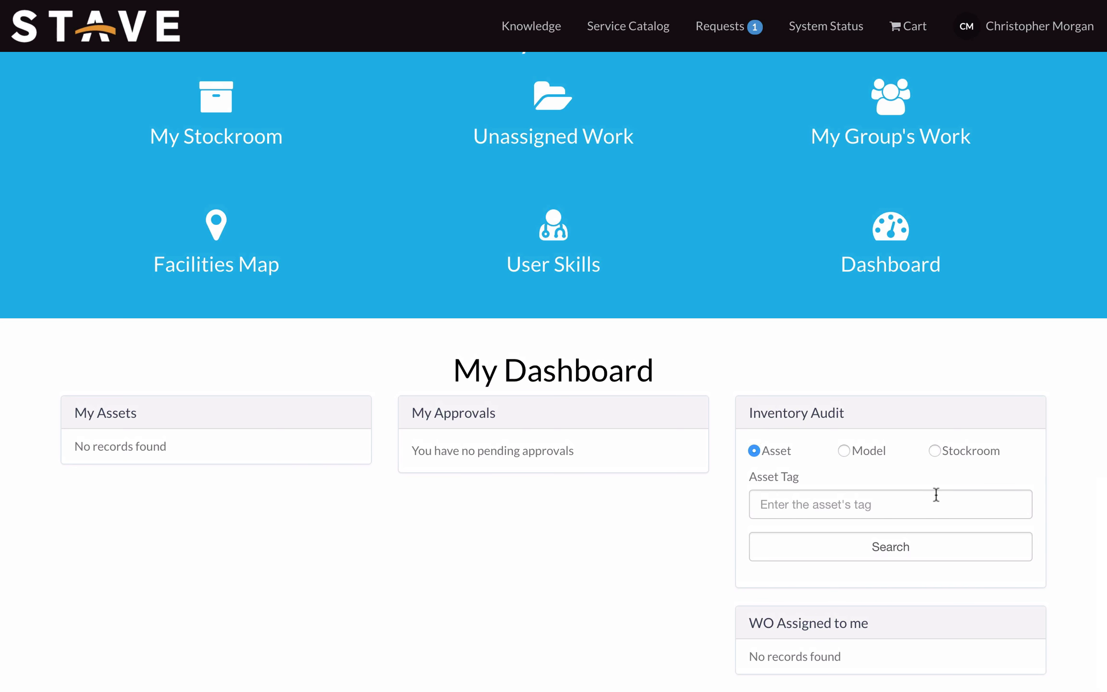
left_click(817, 502)
type("HB")
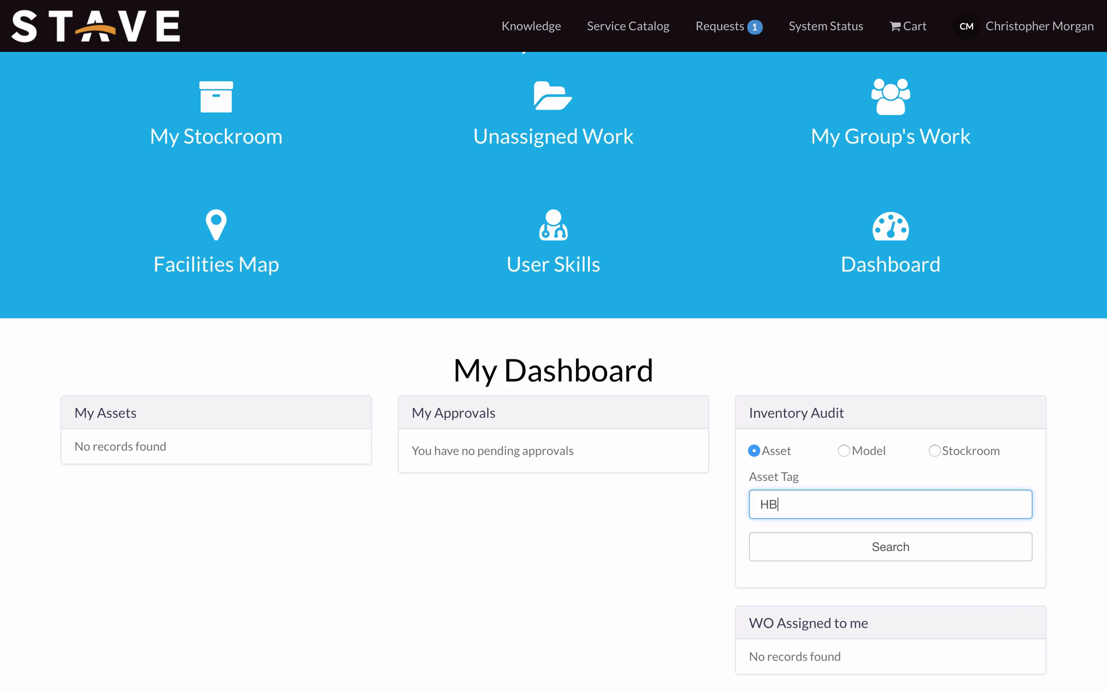
type("123")
left_click(889, 546)
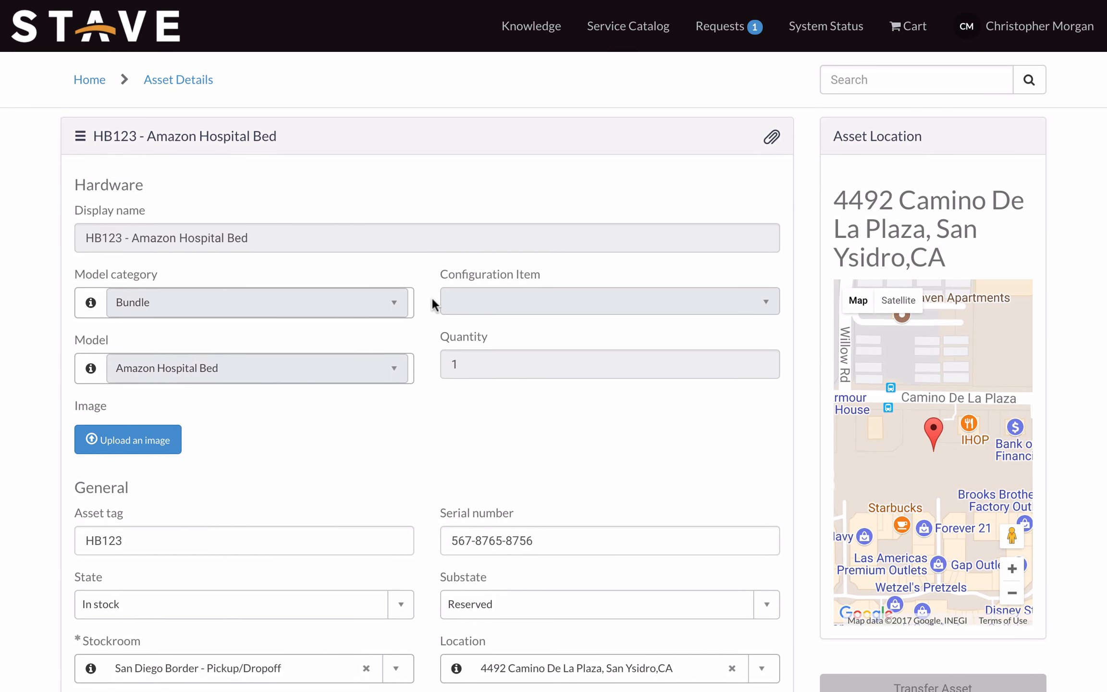
Step: Examine the hospital bed's asset record, including its location, stockroom, reservation, financial and disposal details
scroll(432, 301, "down", 1)
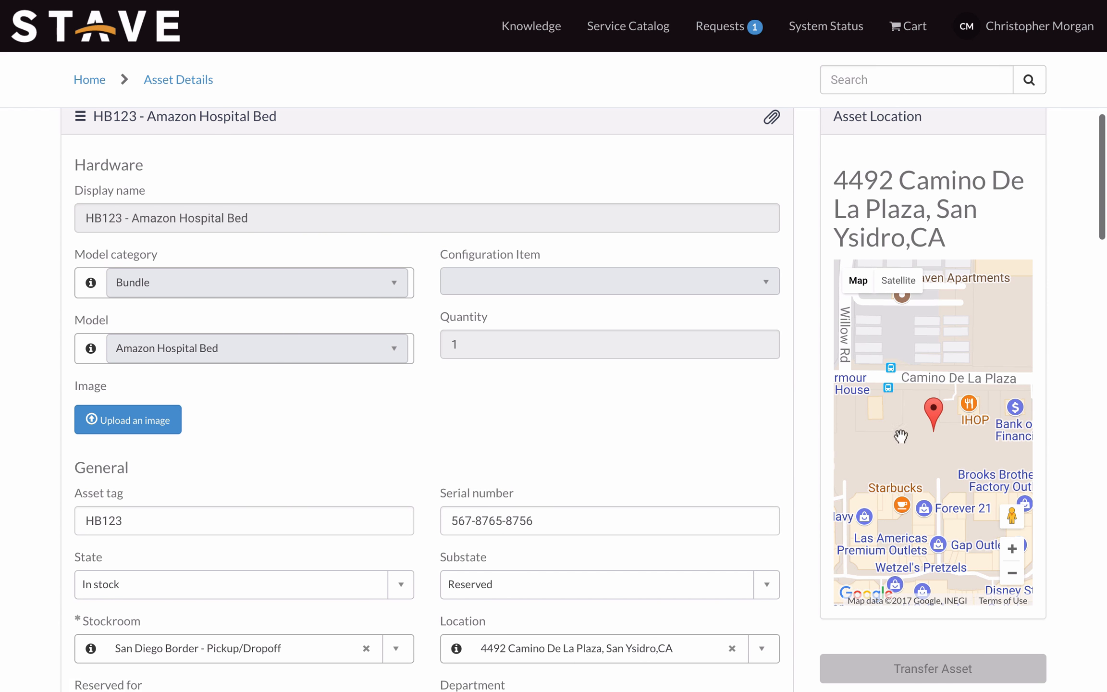
scroll(800, 408, "down", 6)
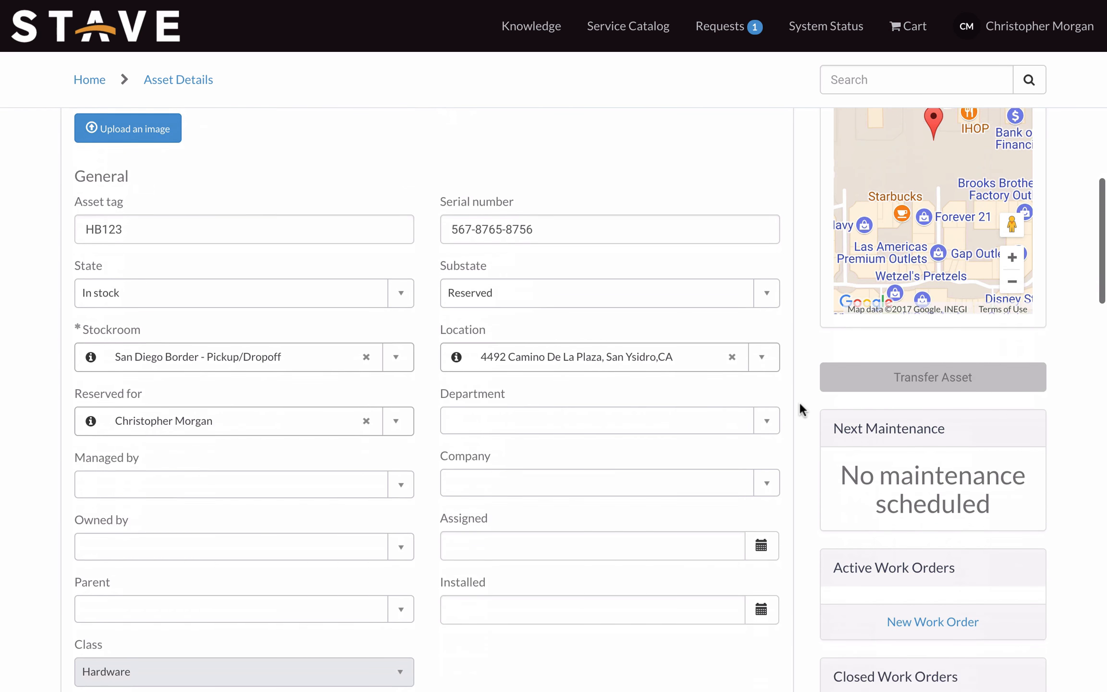
left_click(938, 387)
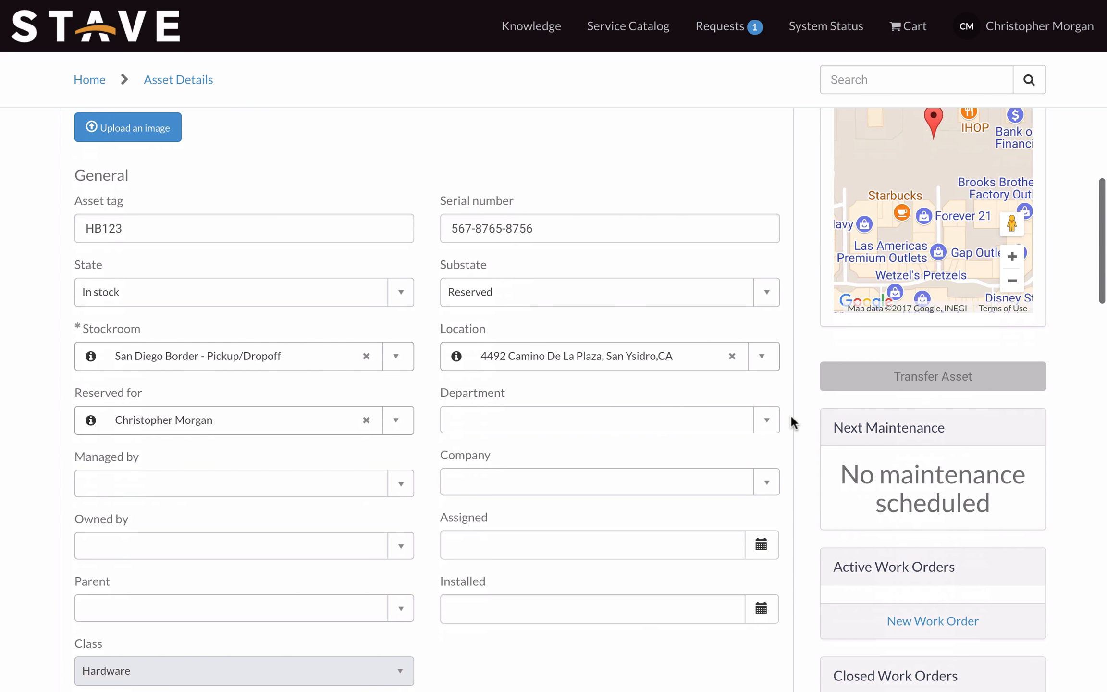
scroll(792, 417, "down", 4)
scroll(602, 364, "down", 4)
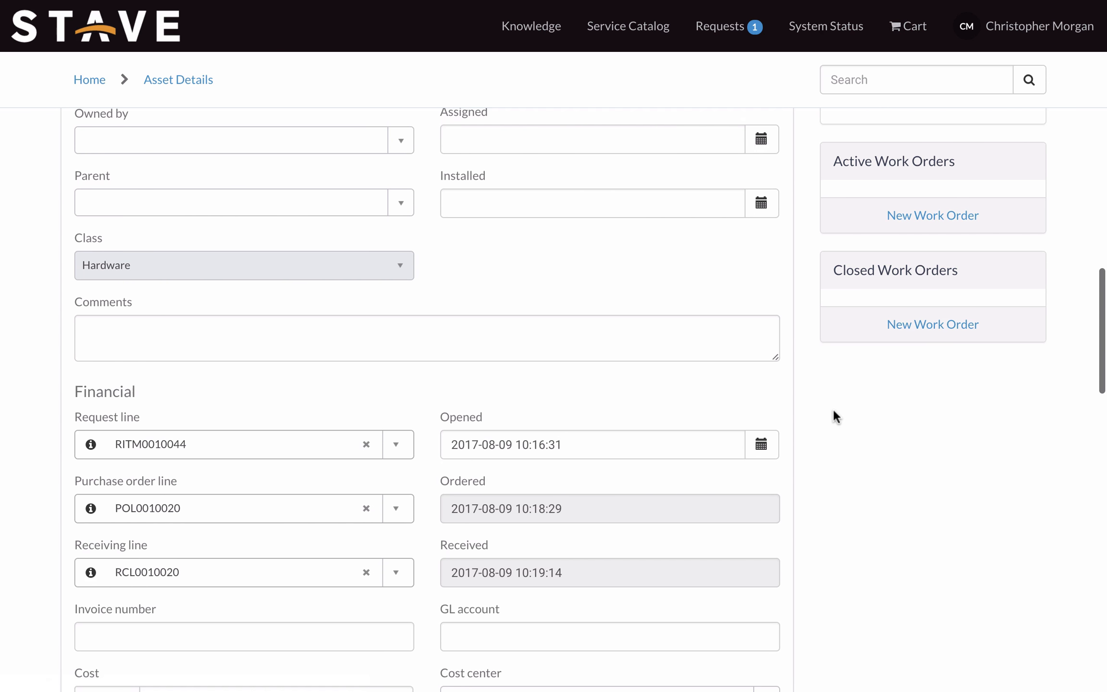
scroll(833, 411, "down", 20)
scroll(833, 411, "down", 6)
scroll(833, 411, "up", 15)
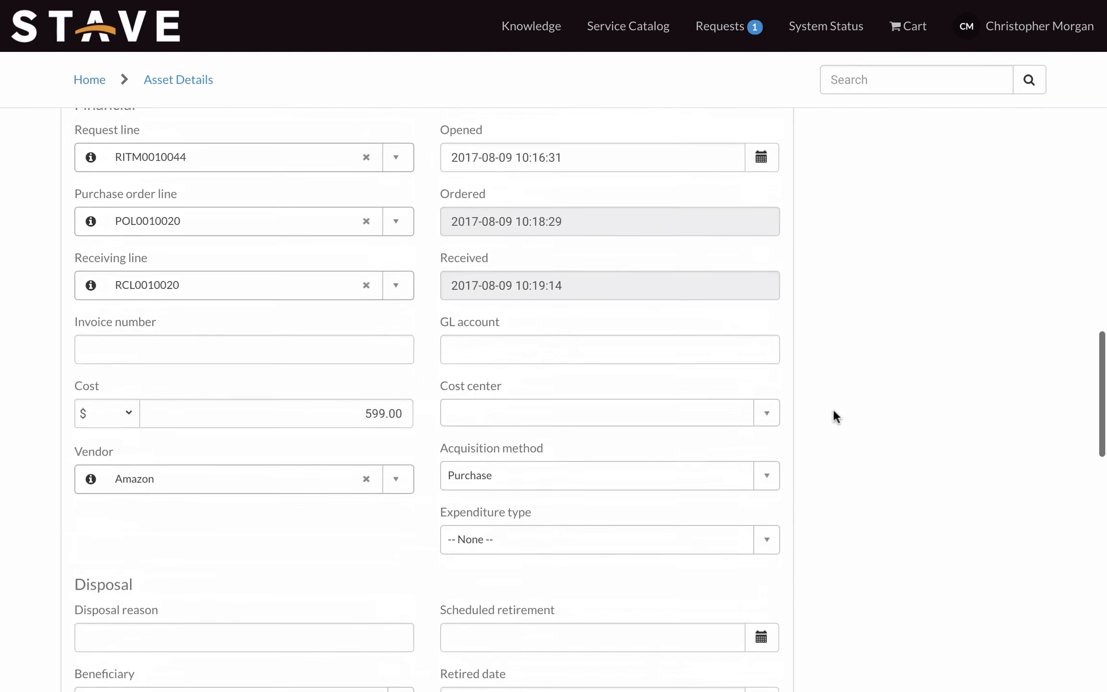
scroll(832, 408, "up", 10)
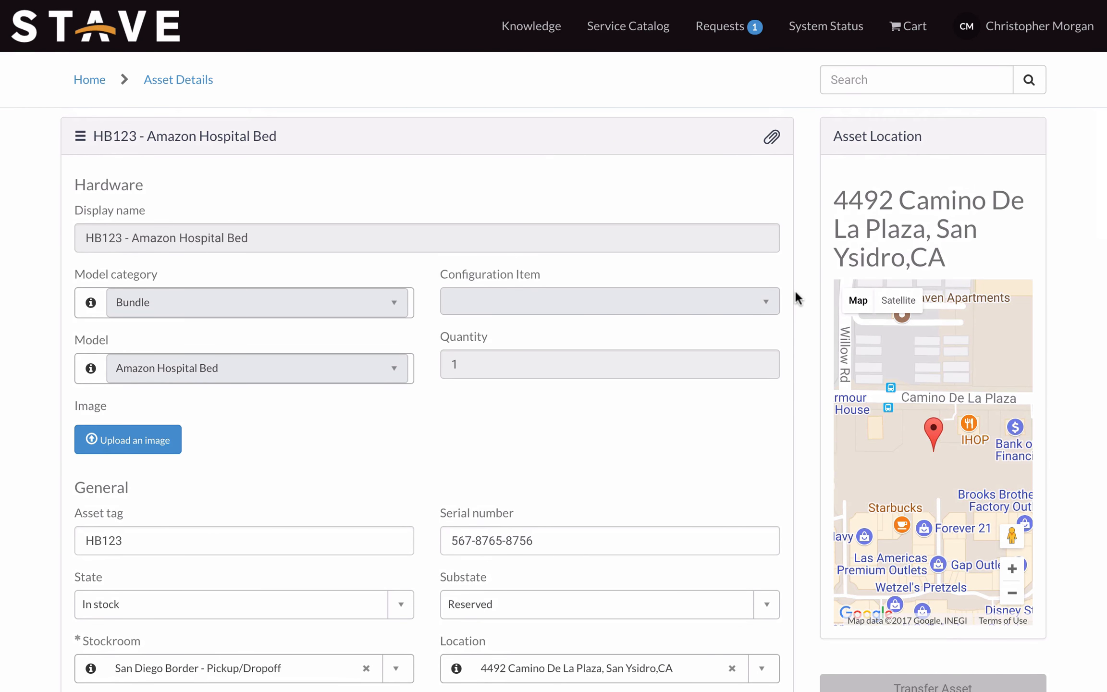